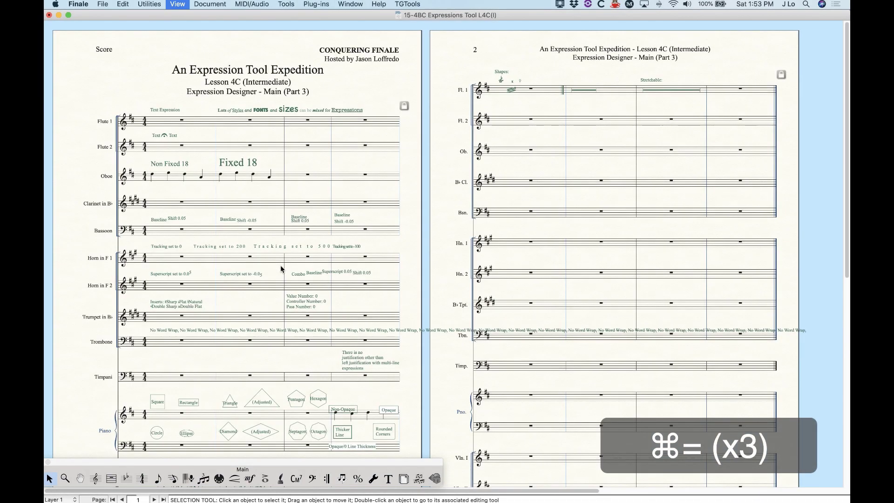
- Activate the Expression tool for the shape expressions above the Flute 1 staff on page 2
scroll(280, 269, "right", 5)
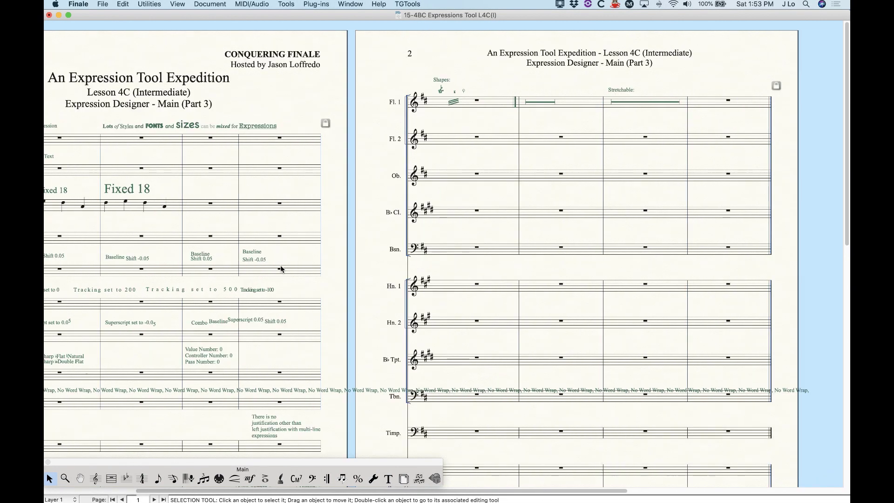
key("super+equal")
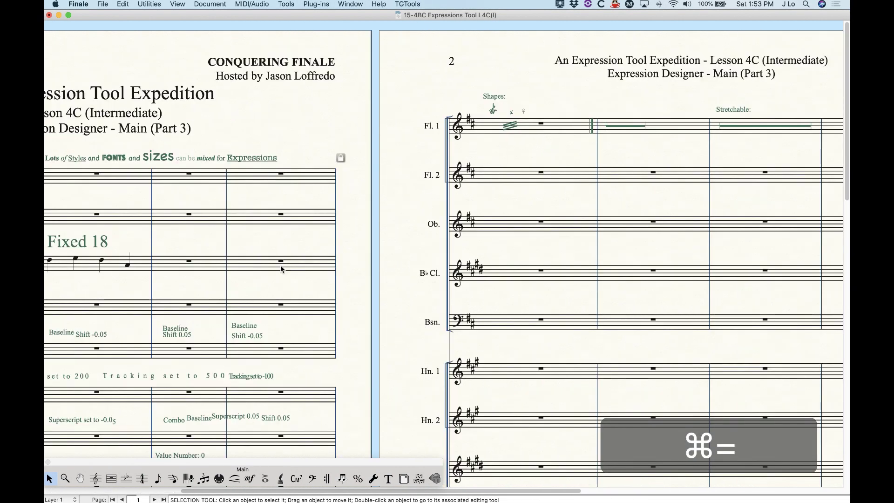
scroll(281, 269, "right", 4)
key("super+equal")
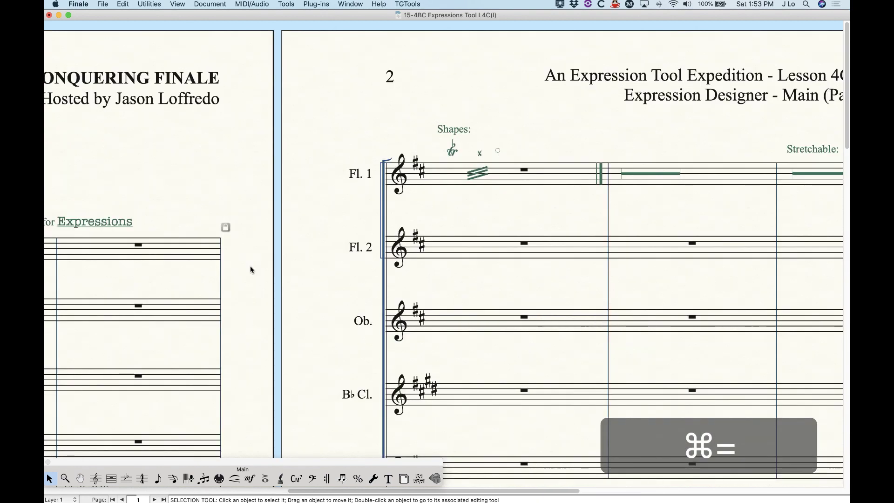
scroll(264, 336, "right", 5)
left_click(250, 479)
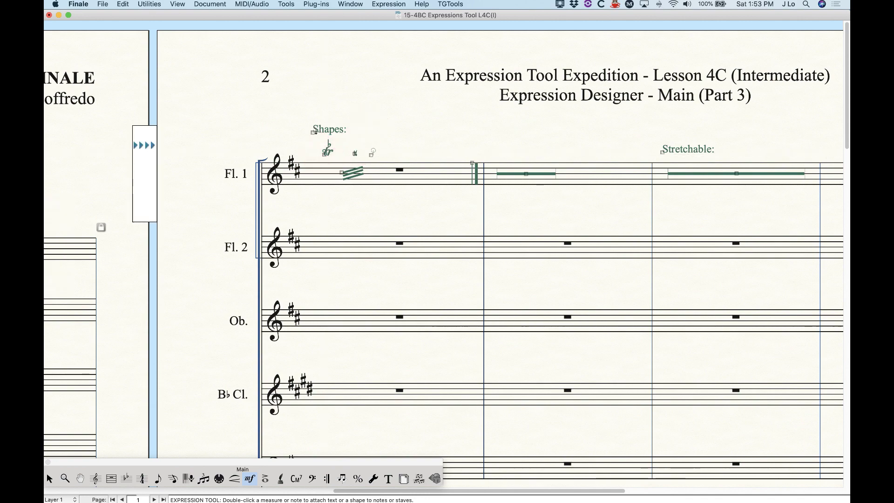
double_click(313, 134)
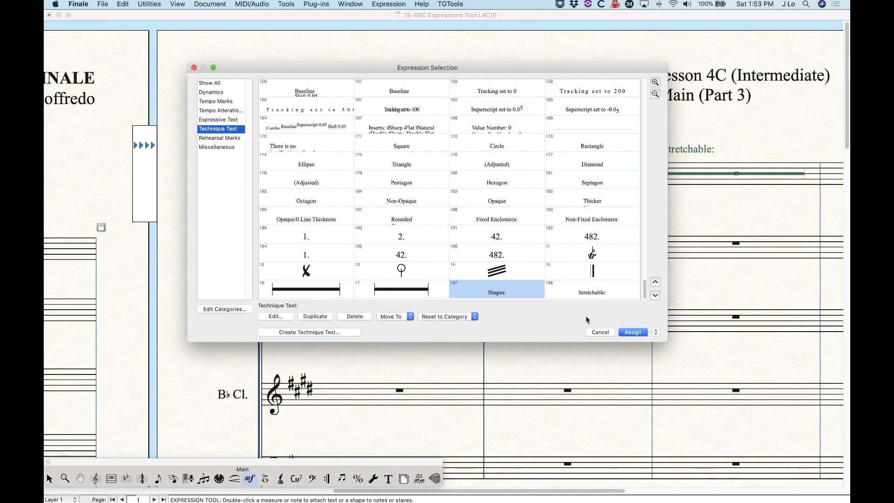
left_click(598, 332)
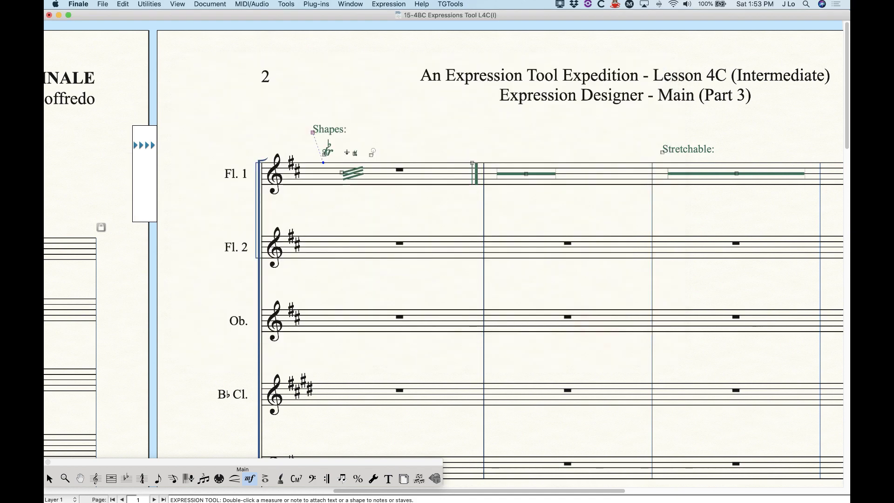
left_click(323, 154)
left_click(352, 145)
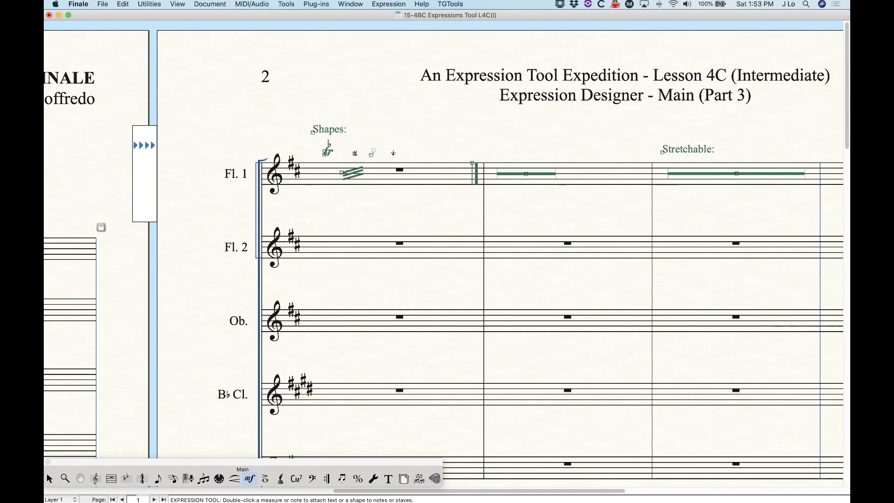
- Open the X shape expression from the Technique Text category in the Expression Designer
double_click(393, 152)
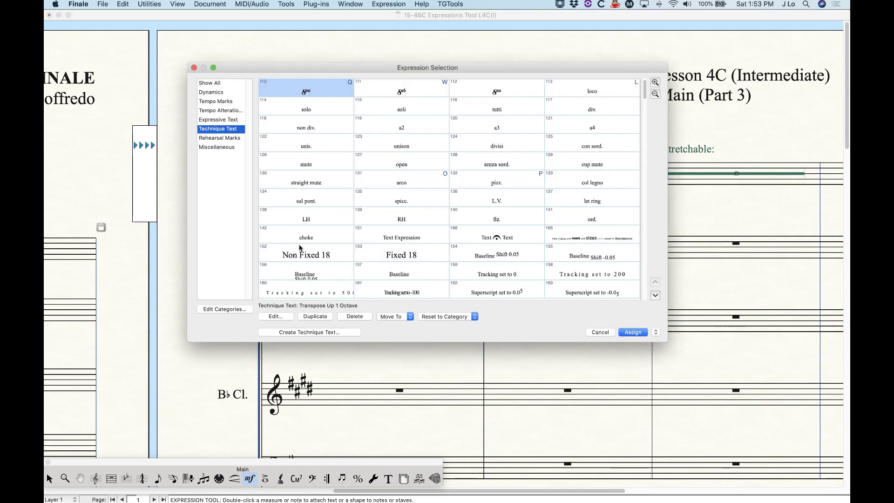
scroll(299, 248, "down", 5)
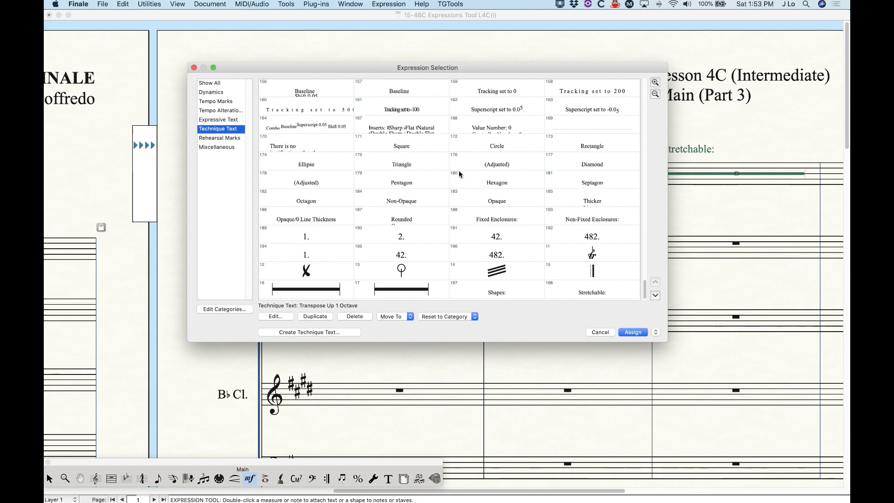
left_click_drag(360, 68, 372, 72)
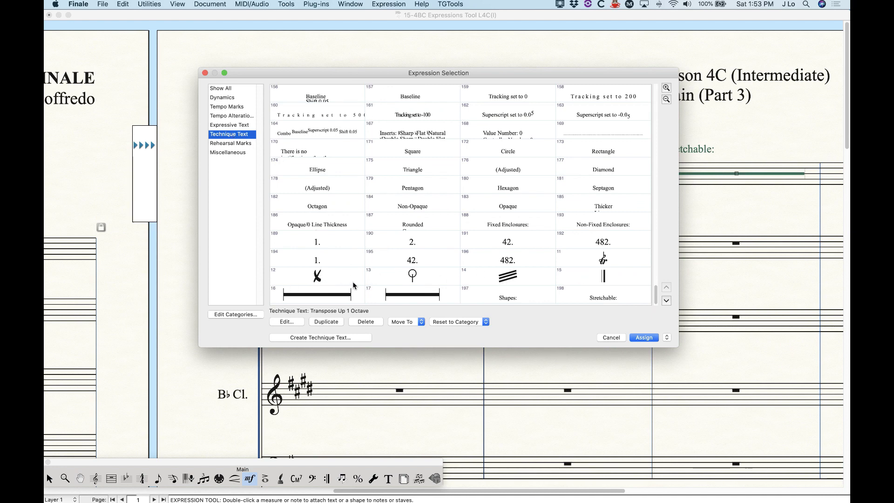
left_click(325, 276)
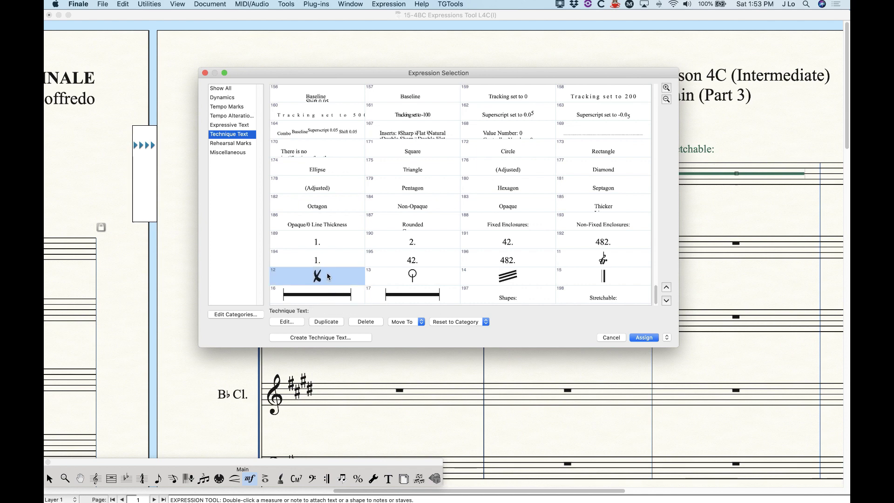
left_click(286, 322)
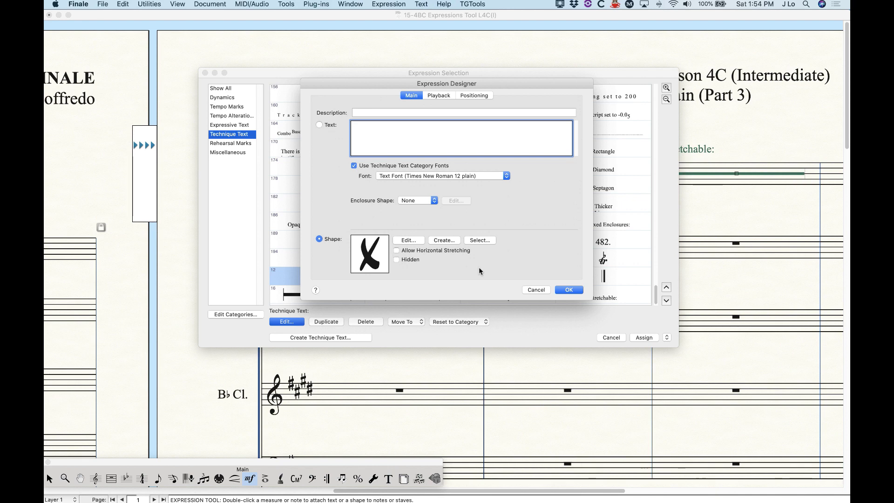
- Open the shape library for the X expression and examine the full range of available shapes
left_click(479, 240)
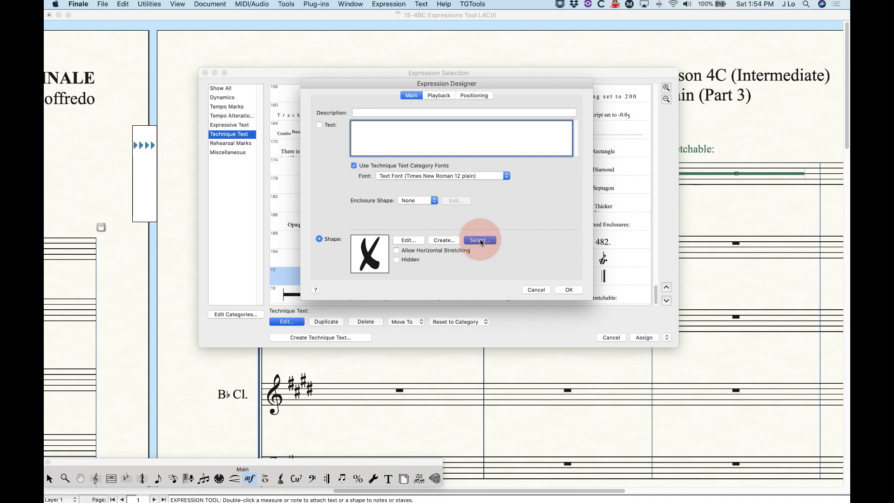
left_click_drag(410, 161, 429, 151)
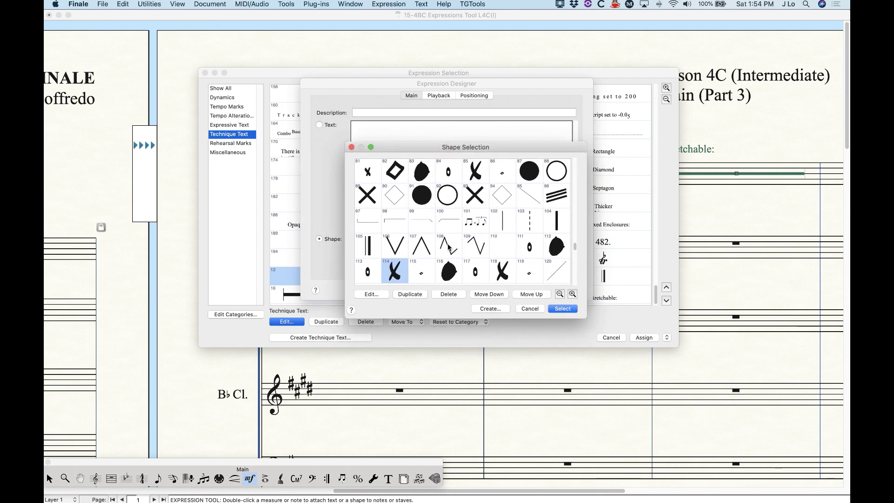
scroll(449, 248, "up", 10)
scroll(448, 248, "down", 7)
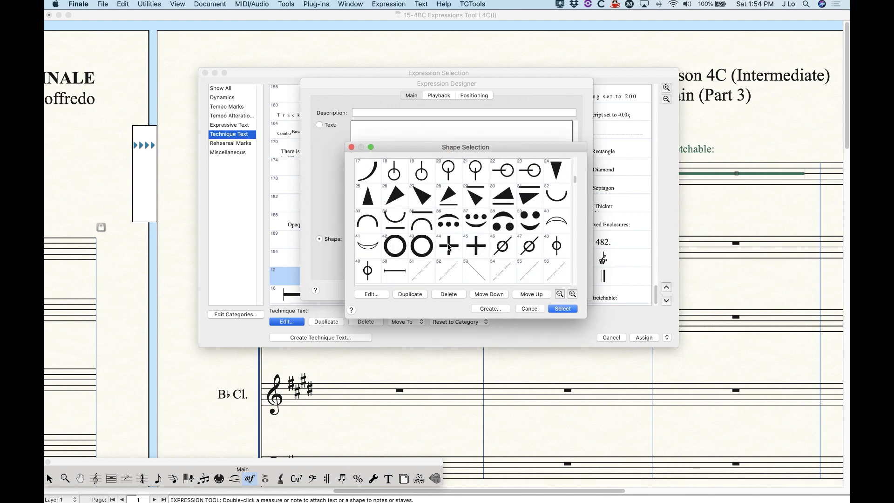
scroll(449, 248, "down", 3)
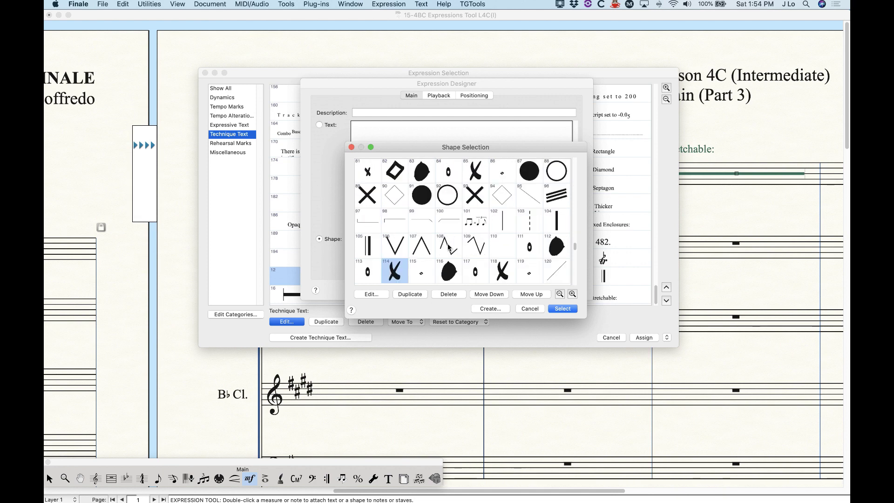
scroll(448, 248, "down", 4)
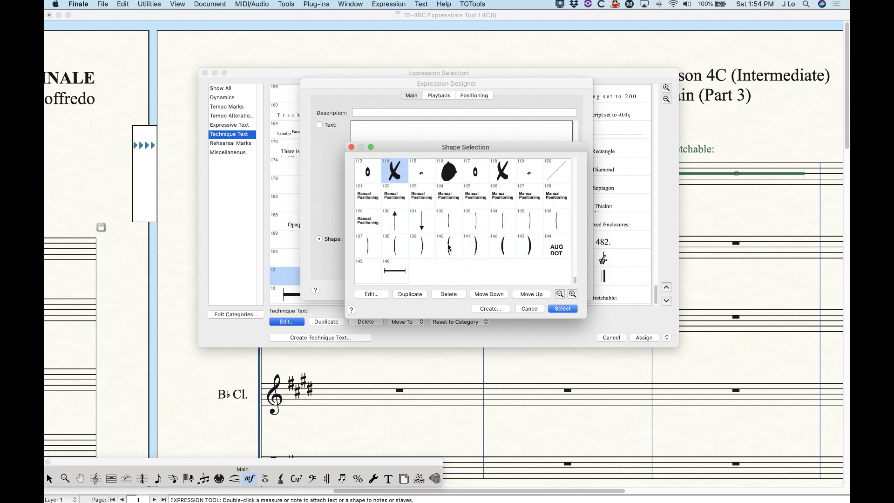
scroll(449, 247, "up", 3)
scroll(448, 248, "up", 2)
scroll(448, 247, "down", 5)
- View the X shape in the Shape Designer at 400% and close it without editing
left_click(376, 294)
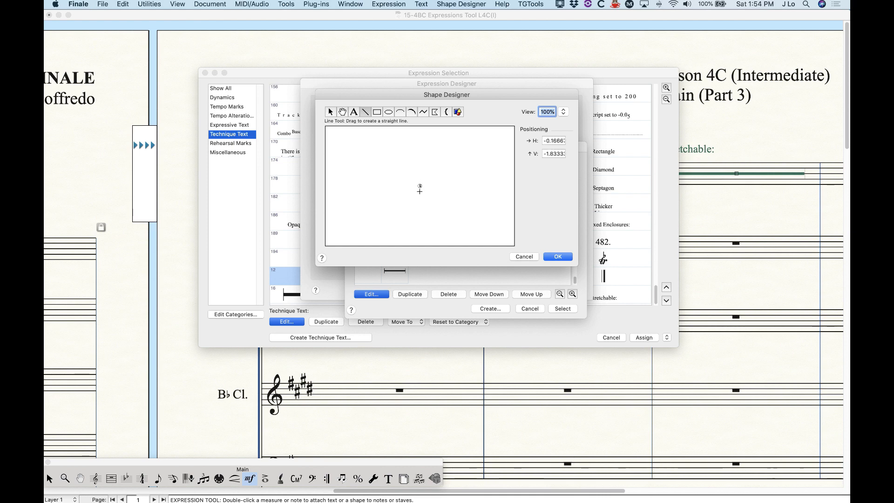
left_click(563, 112)
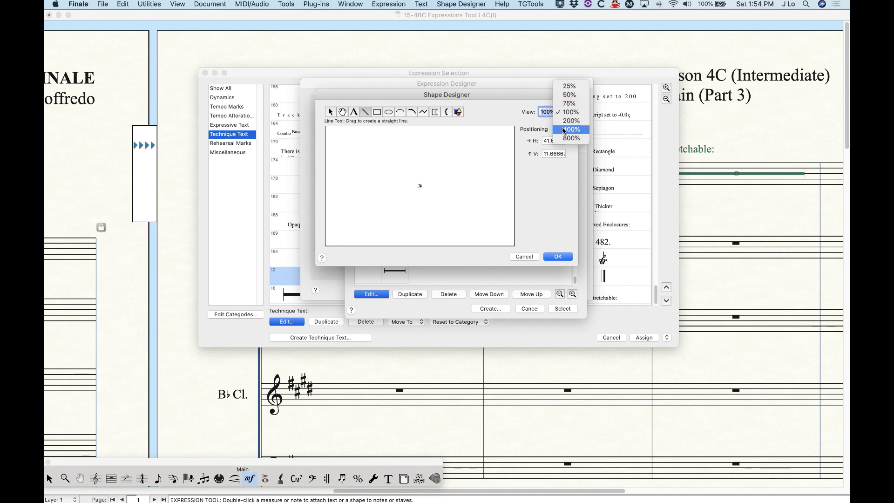
key("Return")
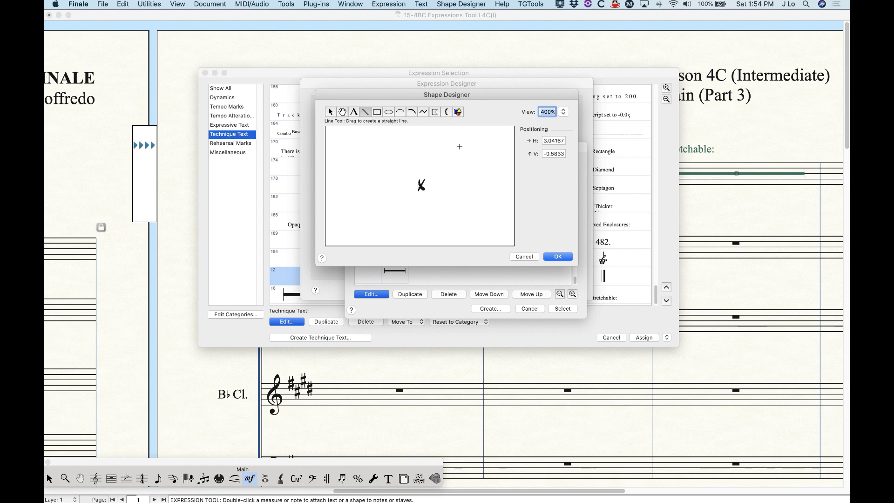
left_click_drag(473, 98, 476, 62)
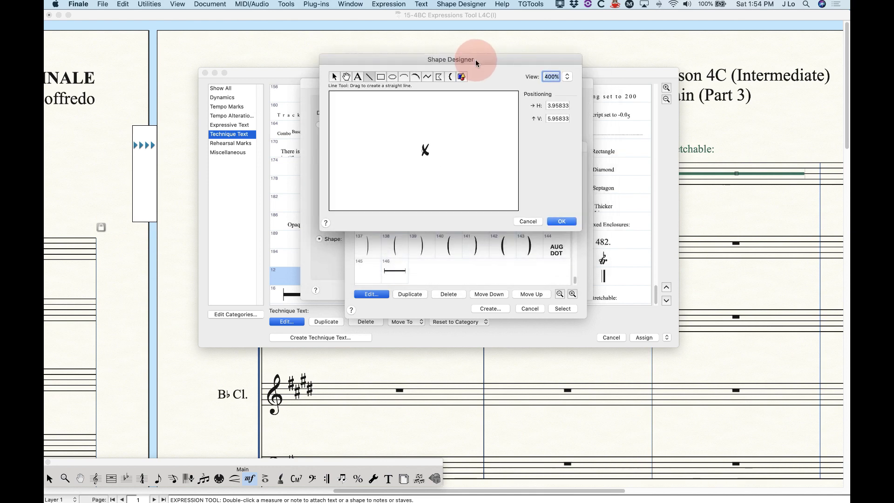
left_click(522, 221)
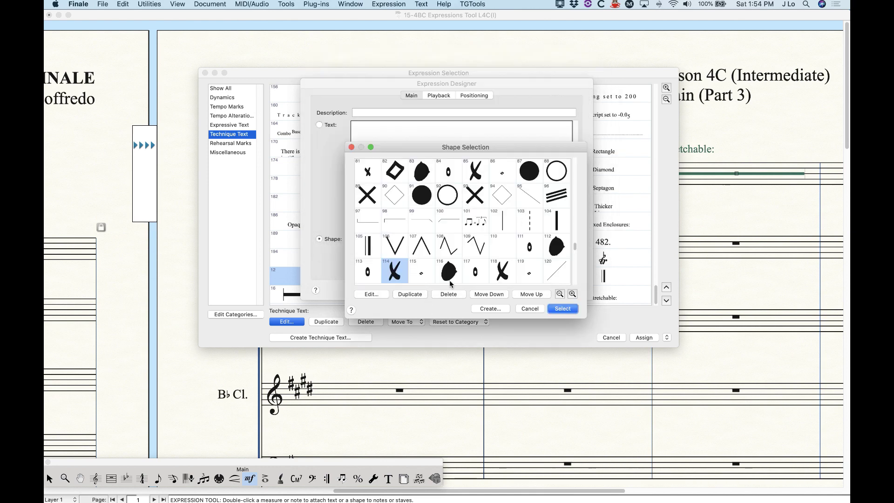
- Choose the X shape, number 114, from the shape library for the expression
scroll(460, 252, "down", 4)
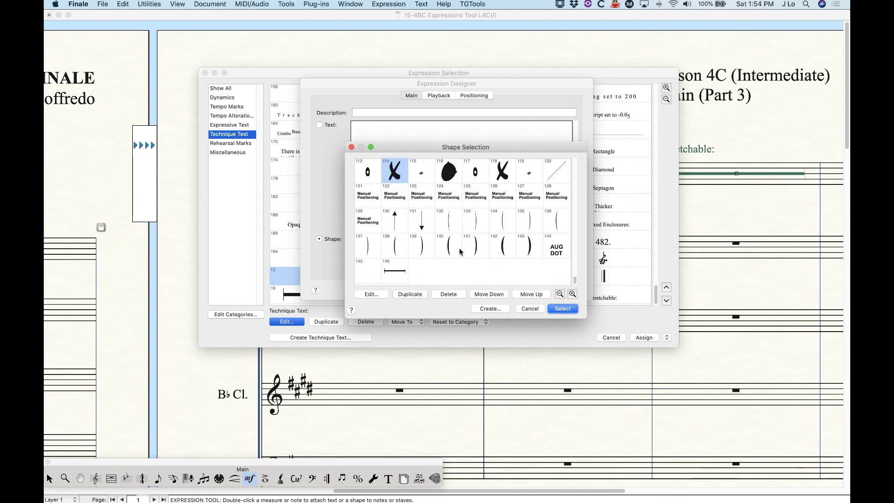
scroll(460, 251, "up", 2)
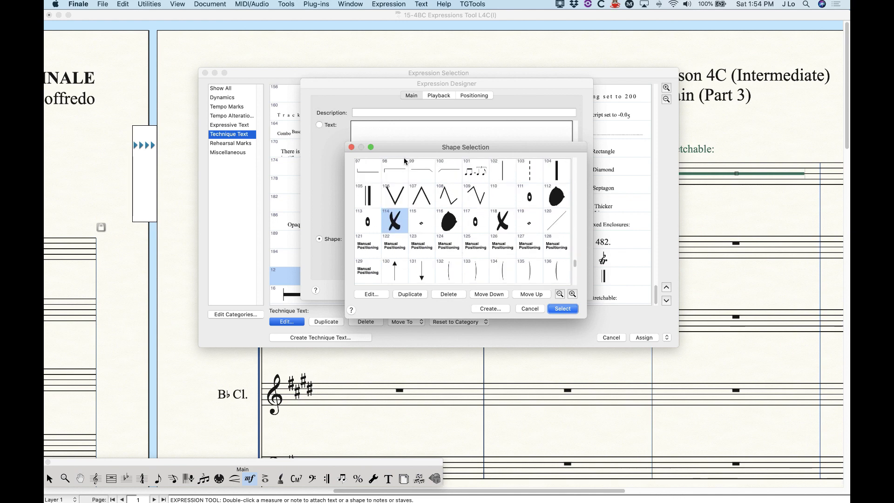
left_click(394, 225)
left_click(562, 309)
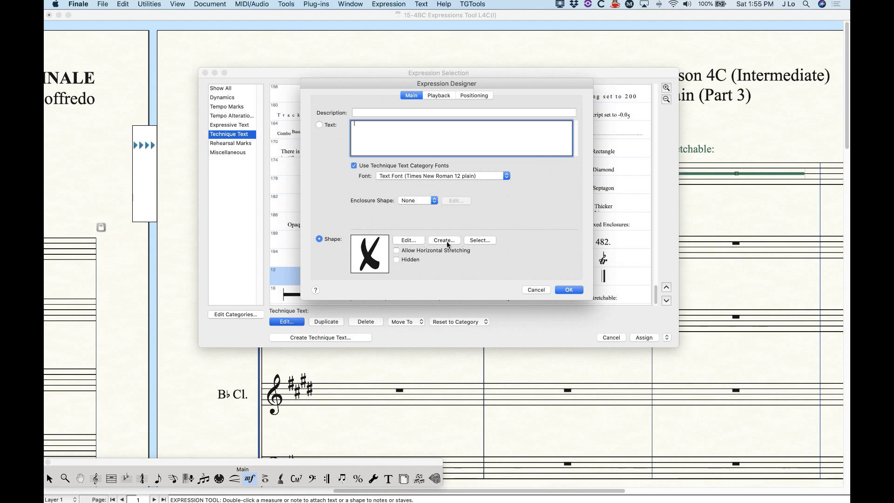
- Inspect the expression's X shape in the Shape Designer and look at the shape library, leaving both without changes
left_click(409, 242)
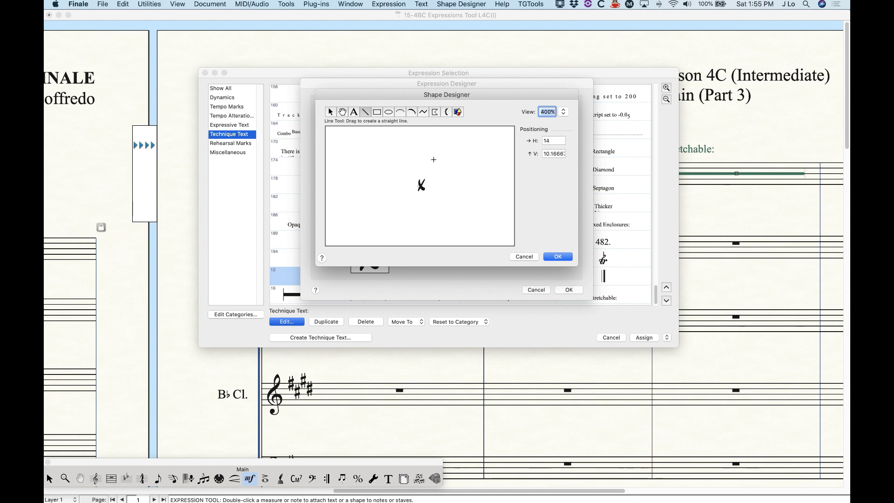
left_click(522, 256)
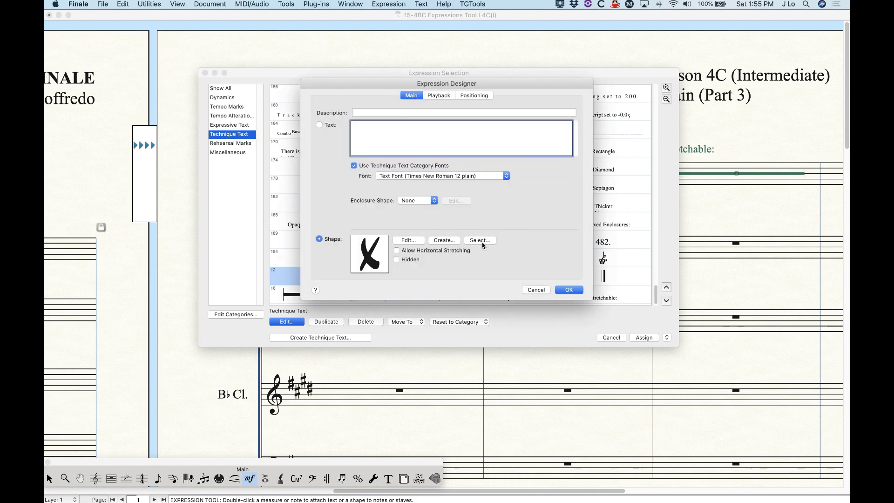
left_click(479, 241)
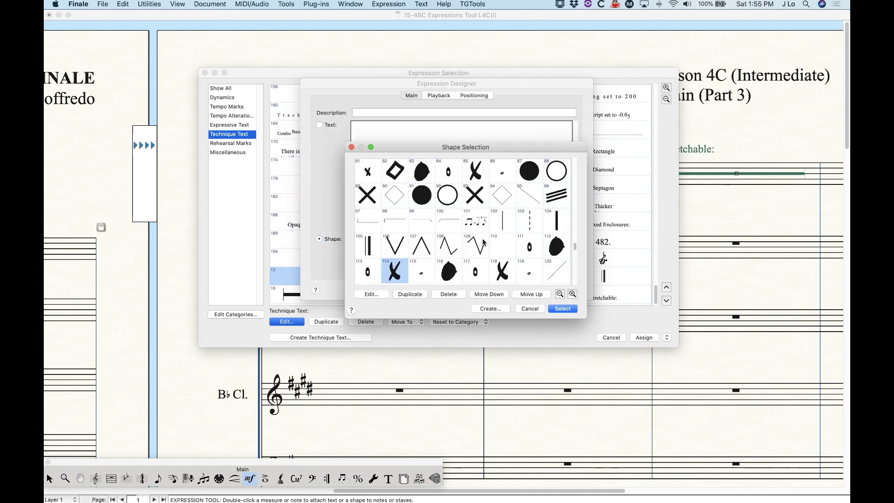
left_click(530, 309)
- Try creating a blank shape for the expression, look at shape creation from the library, and discard the expression's changes
left_click(440, 239)
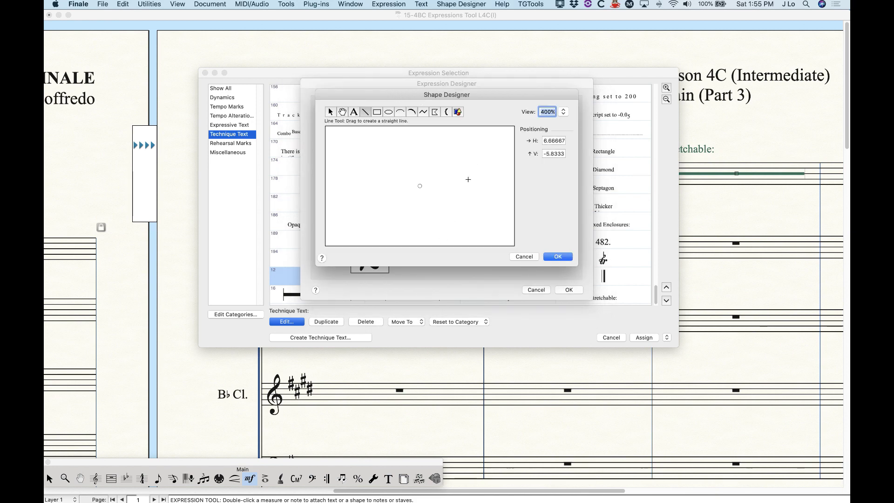
left_click(558, 257)
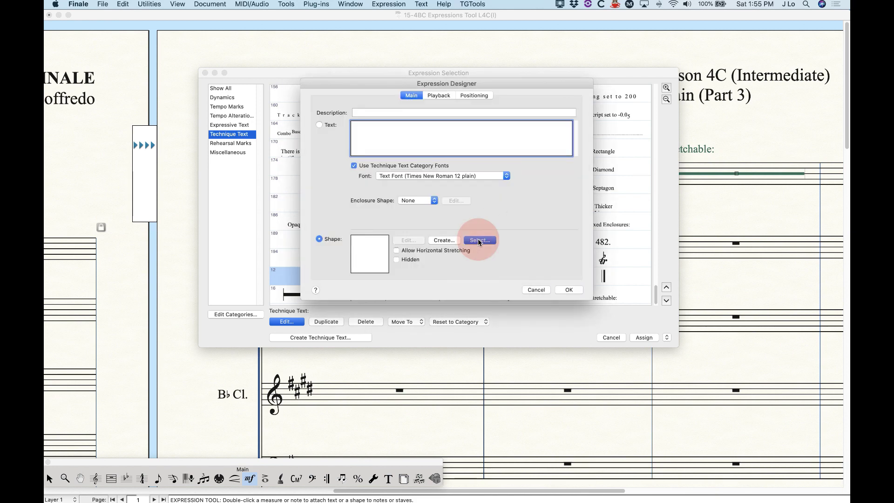
left_click(477, 240)
left_click(490, 309)
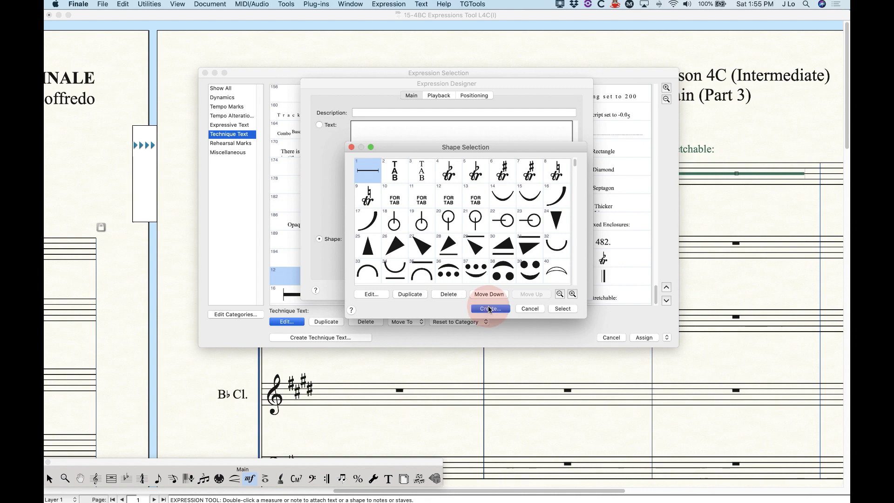
left_click(522, 255)
left_click(530, 308)
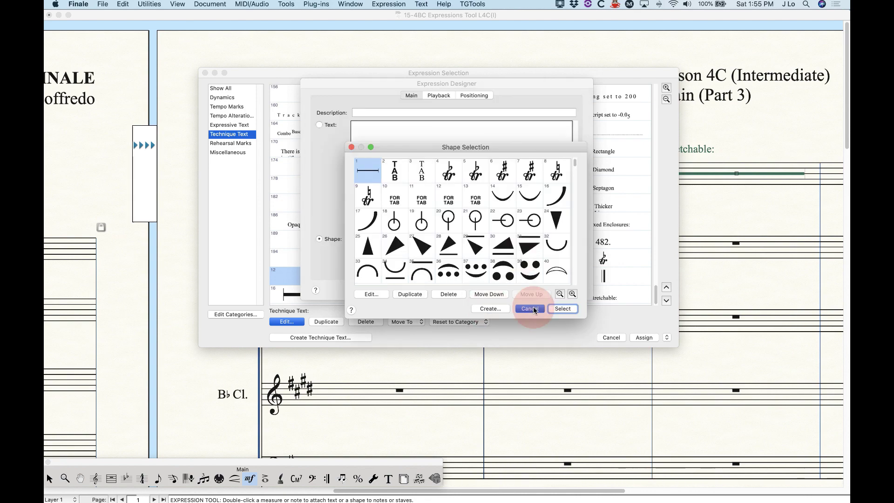
left_click(540, 293)
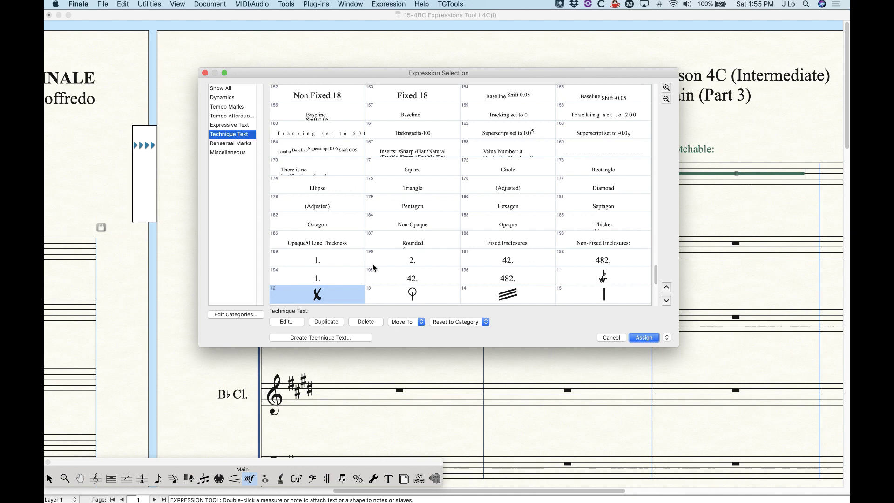
- Review the X expression's shape options in the Expression Designer and close the dialogs without assigning an expression
scroll(311, 281, "down", 1)
left_click(287, 321)
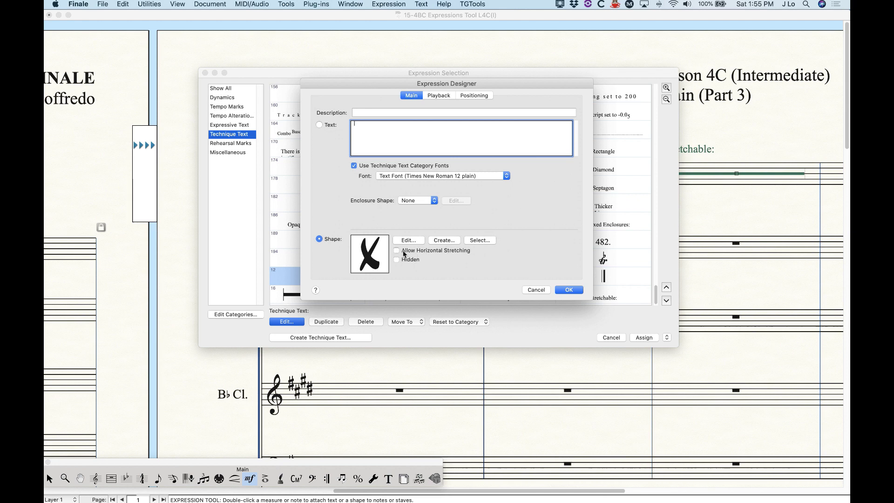
left_click(539, 291)
left_click(603, 338)
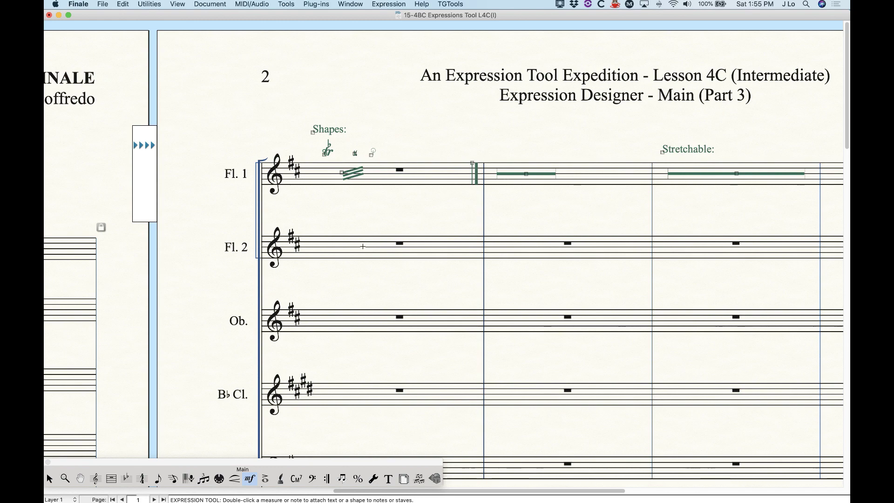
- Inspect the horizontal stretching option of the three-slash shape expression in the Fl. 1 staff and leave it without changes
scroll(362, 246, "right", 3)
left_click(292, 175)
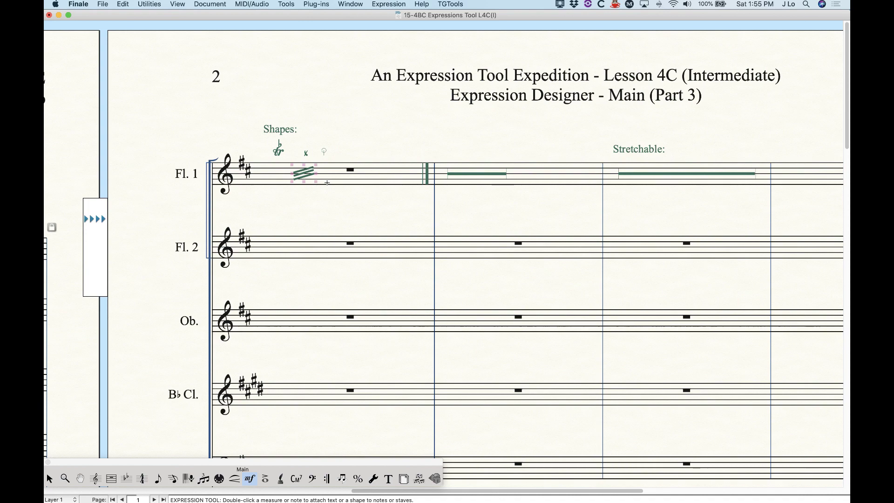
scroll(318, 226, "right", 3)
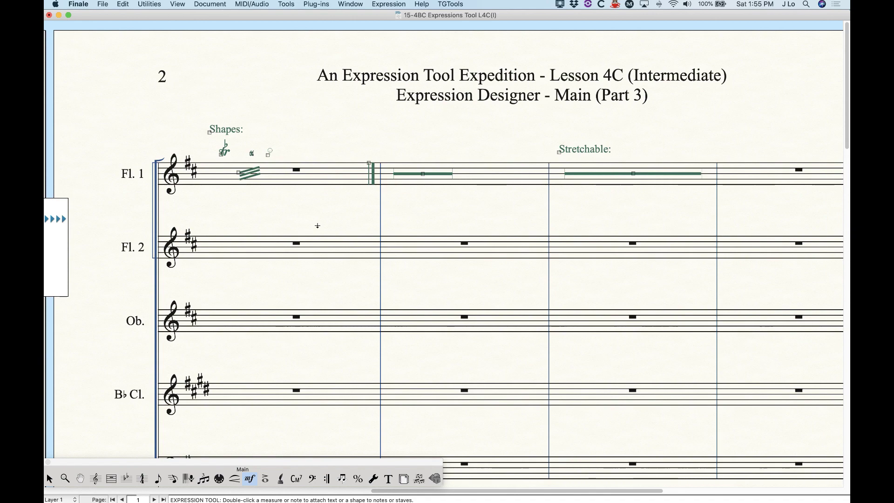
left_click(239, 175, "super")
key("super+z")
left_click(239, 175)
double_click(239, 172, "alt")
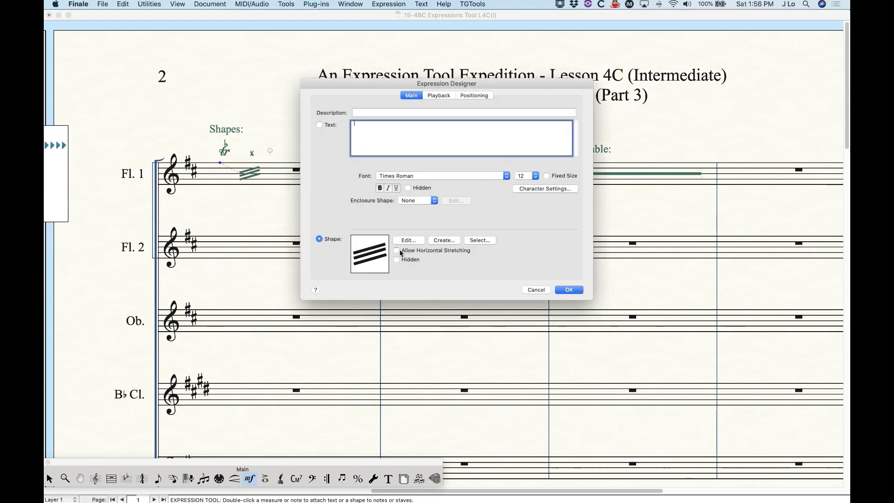
left_click(537, 290)
- Try reshaping the three-slash expression in Fl. 1 with its resize handles and undo the change
left_click(241, 176)
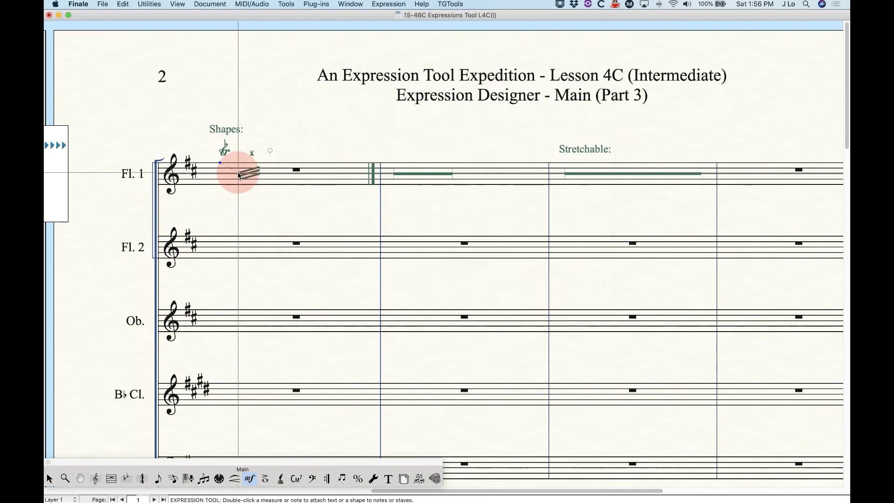
left_click_drag(263, 176, 262, 151)
key("super+z")
key("super+z")
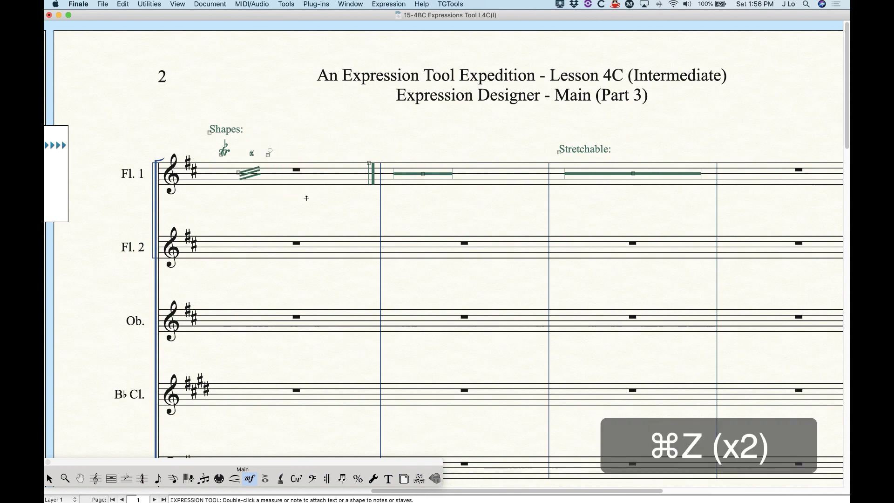
double_click(239, 174)
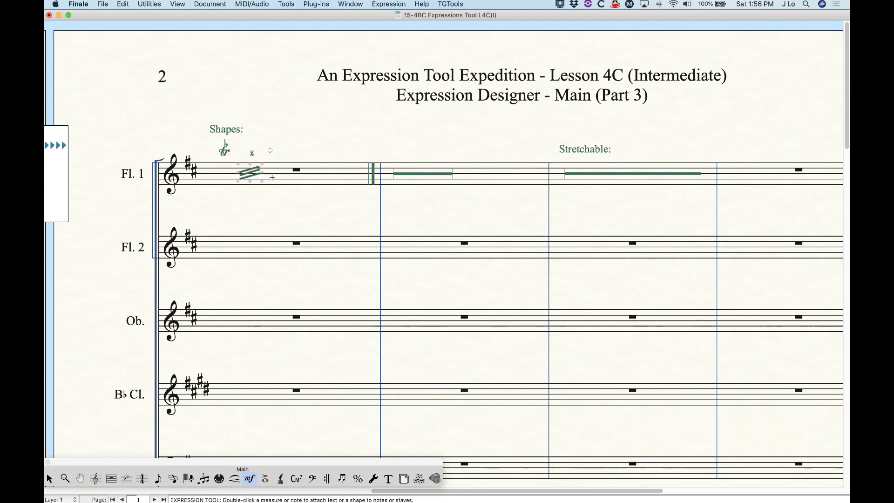
left_click(278, 194)
- Inspect the horizontal stretching option of the thick line expression beneath the "Stretchable:" label and leave it without changes
scroll(348, 331, "right", 8)
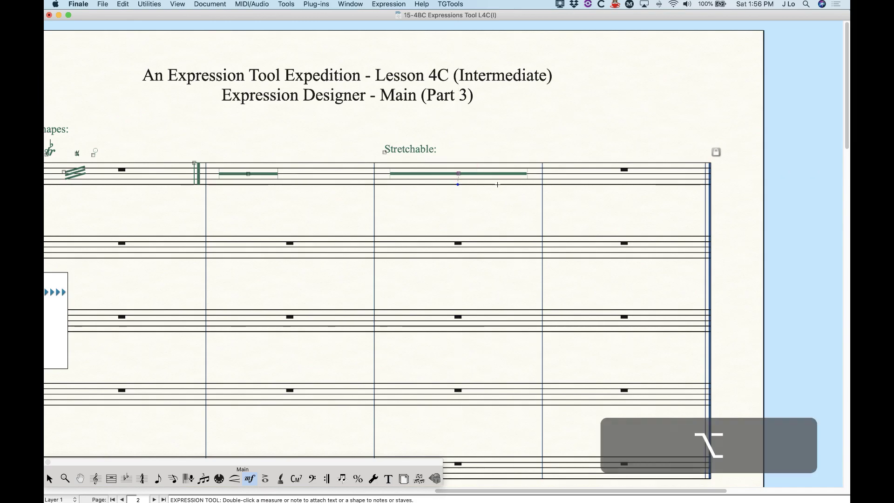
double_click(457, 174, "alt")
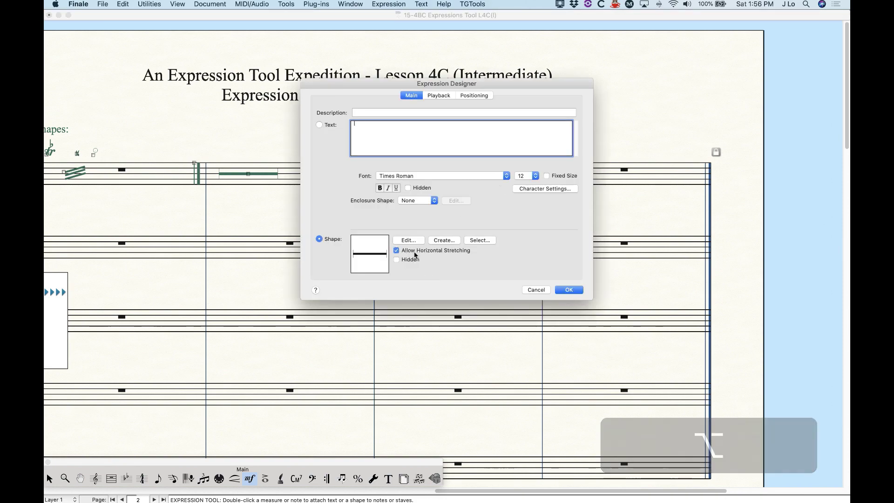
left_click(536, 289)
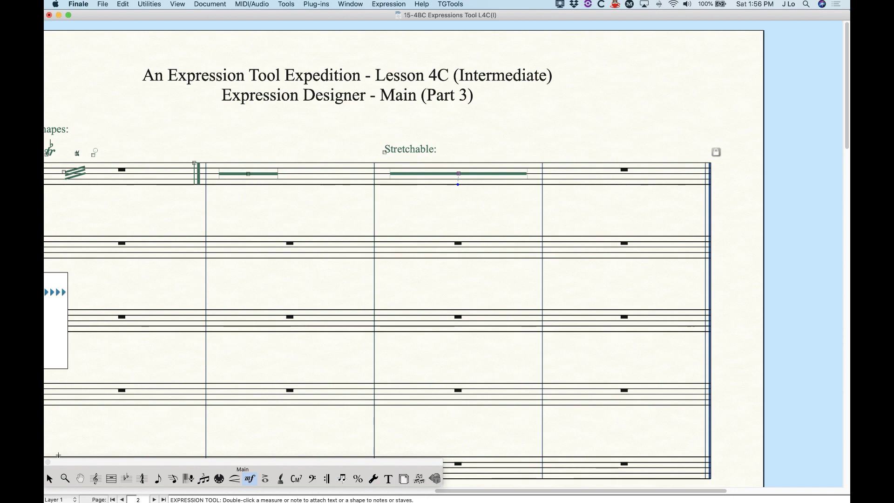
- Insert a stack of 3 measures before the last measure on page 2
key("Escape")
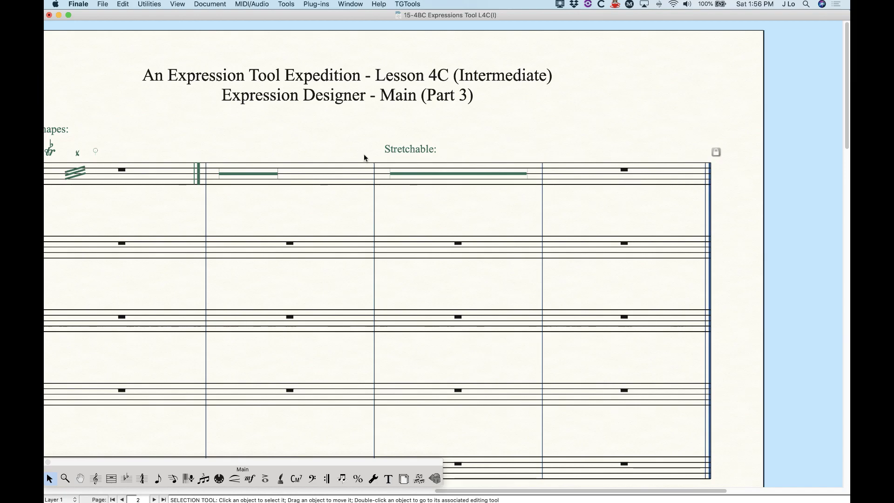
left_click(573, 176)
right_click(573, 177)
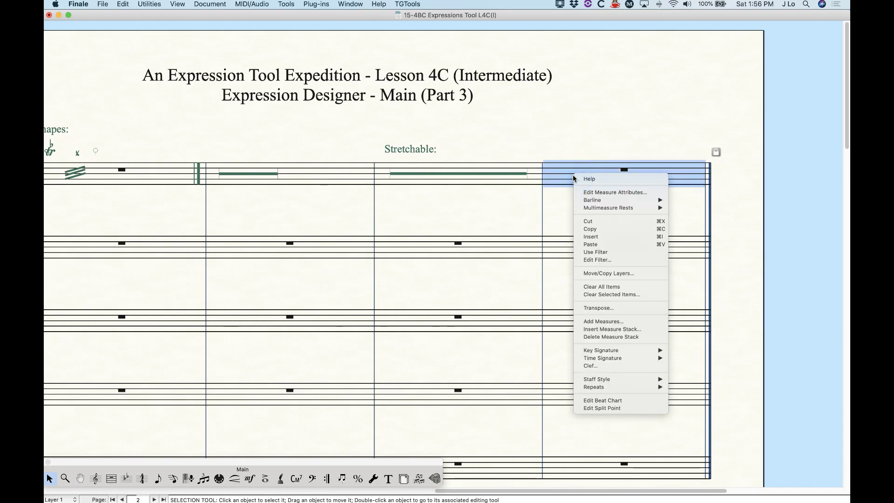
left_click(612, 329)
type("3")
left_click(473, 159)
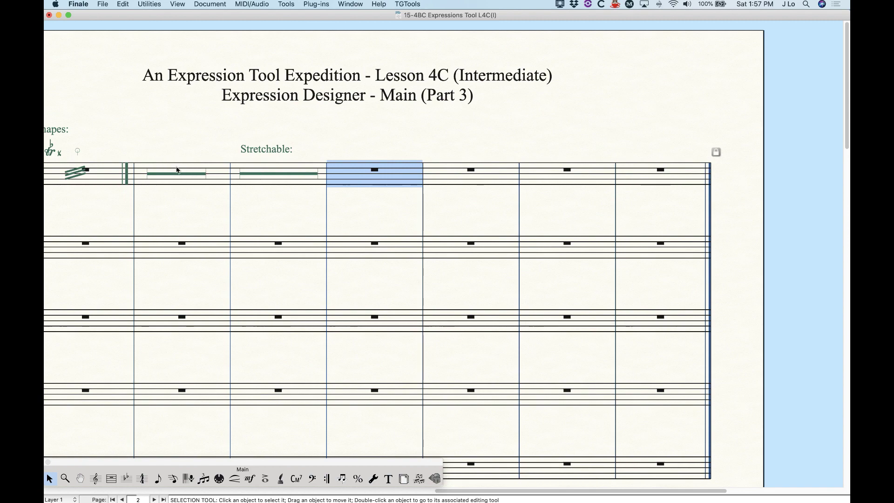
- Delete the three inserted measures from all staves
scroll(253, 291, "left", 3)
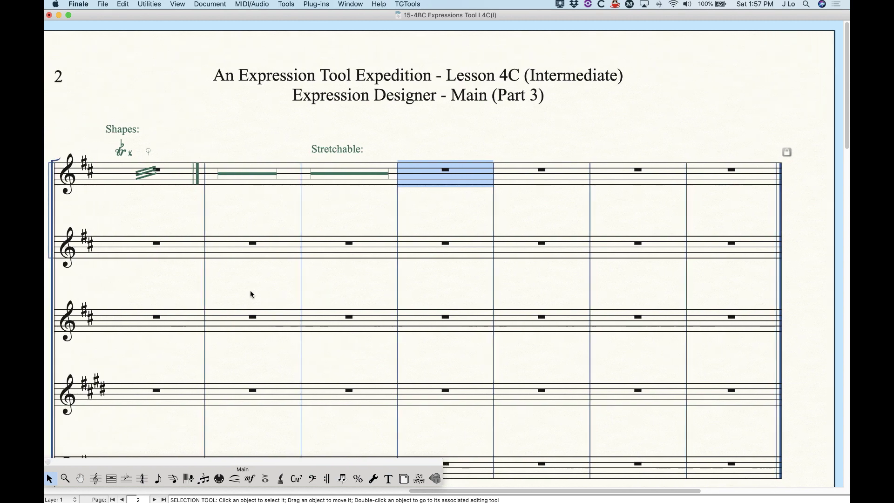
left_click(631, 180, "shift")
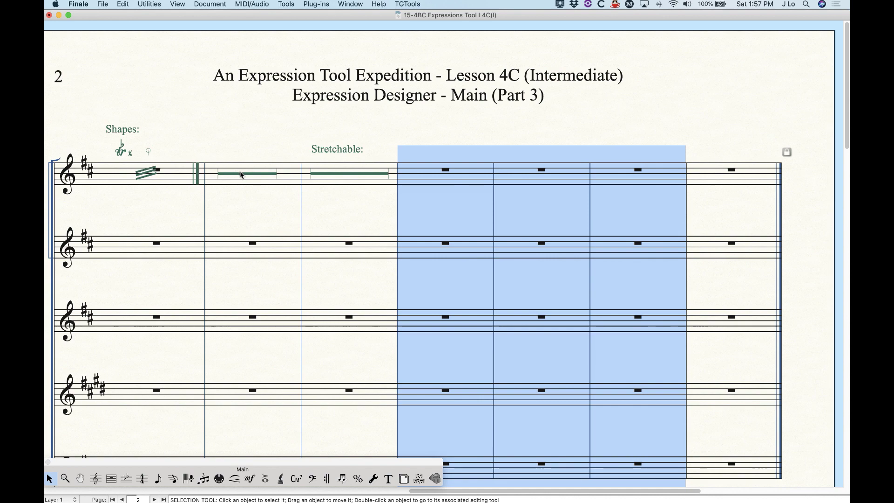
key("BackSpace")
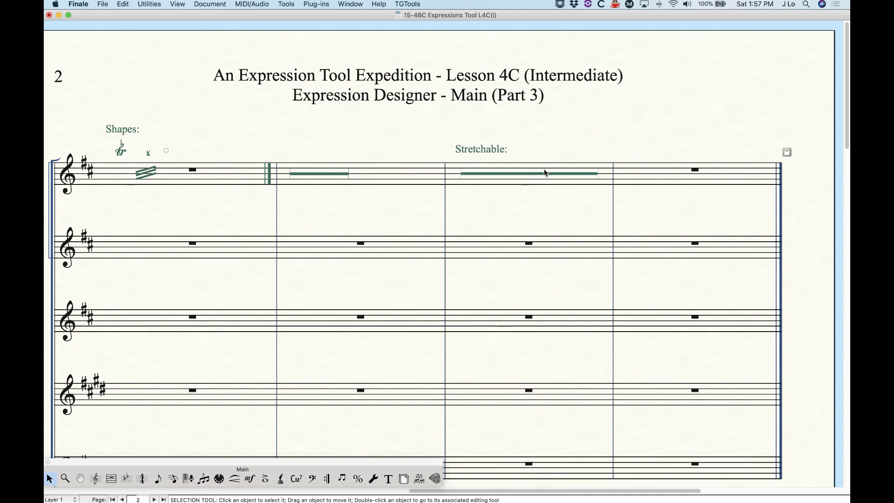
- Reopen the stretchable line expression's definition to review its shape options, and close it without changes
left_click(250, 479)
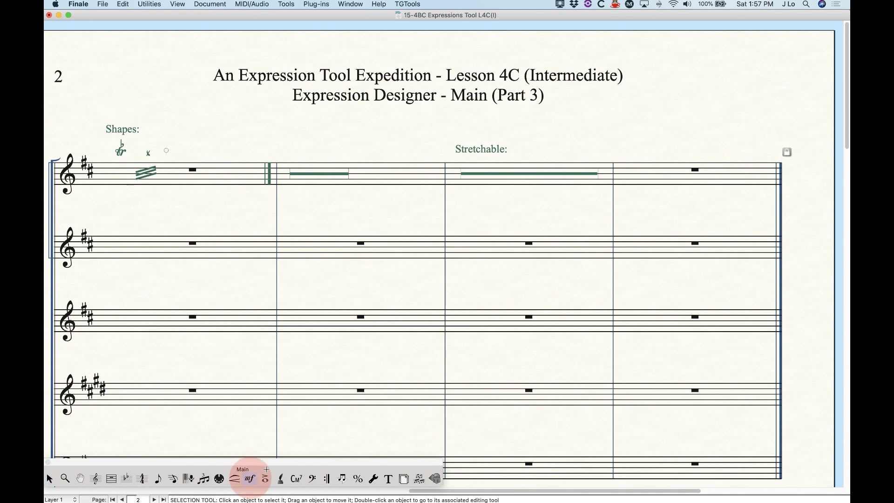
left_click(529, 176)
key("alt")
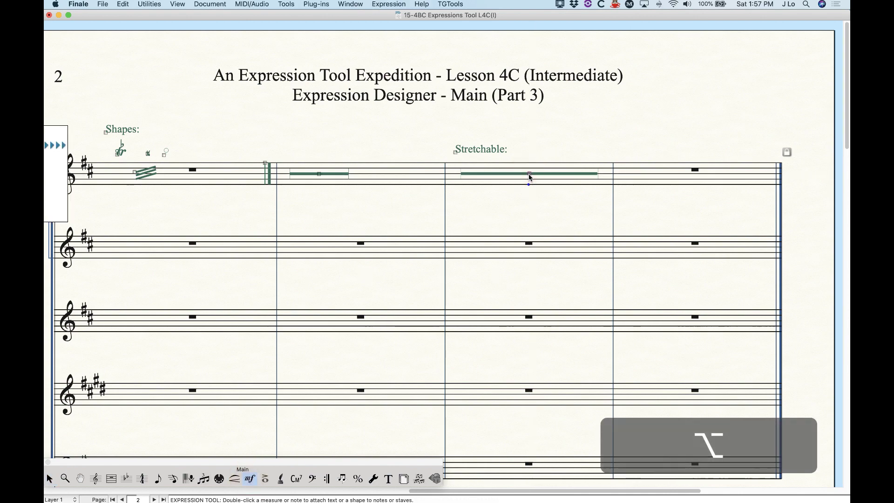
double_click(529, 176)
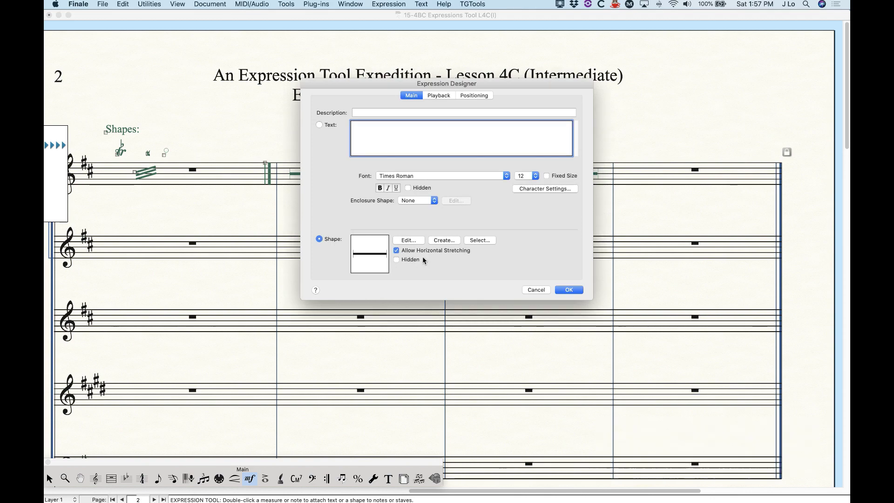
left_click(536, 290)
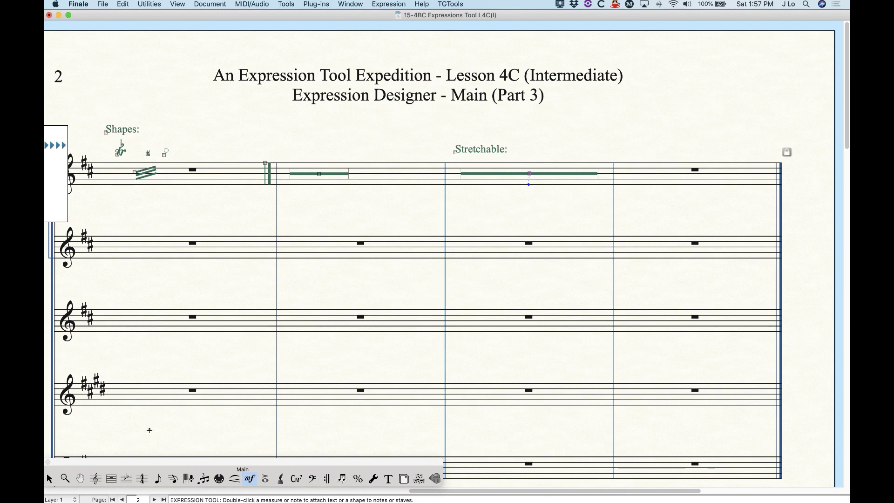
- Try narrowing and widening the measure holding the stretchable line by moving its barline with the Measure tool, and undo it
left_click(111, 481)
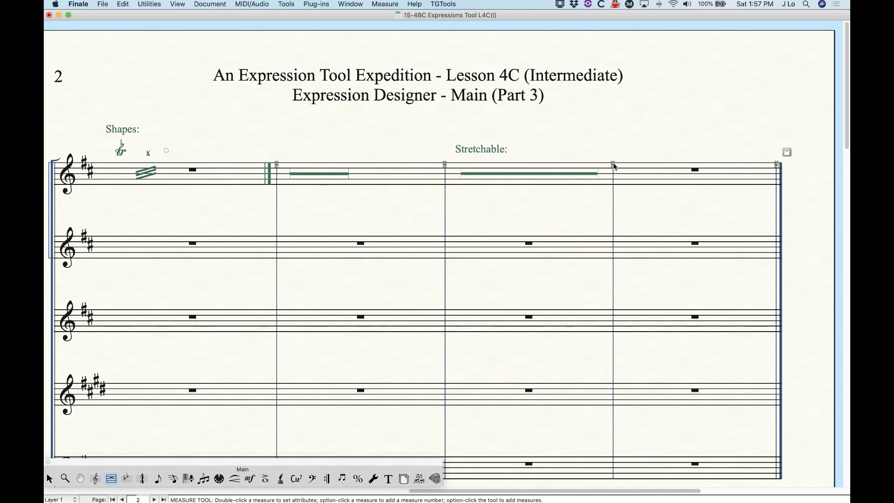
left_click_drag(612, 163, 548, 164)
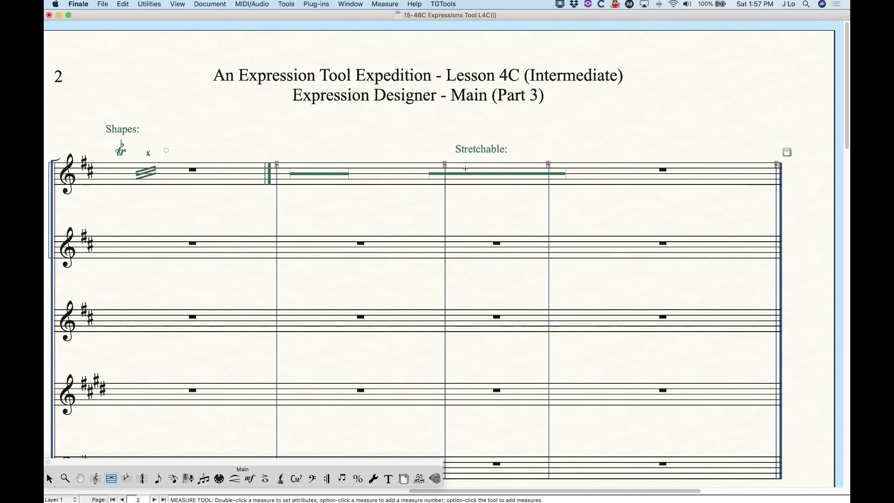
left_click_drag(549, 164, 606, 164)
key("super+z")
key("super+z")
key("super+z")
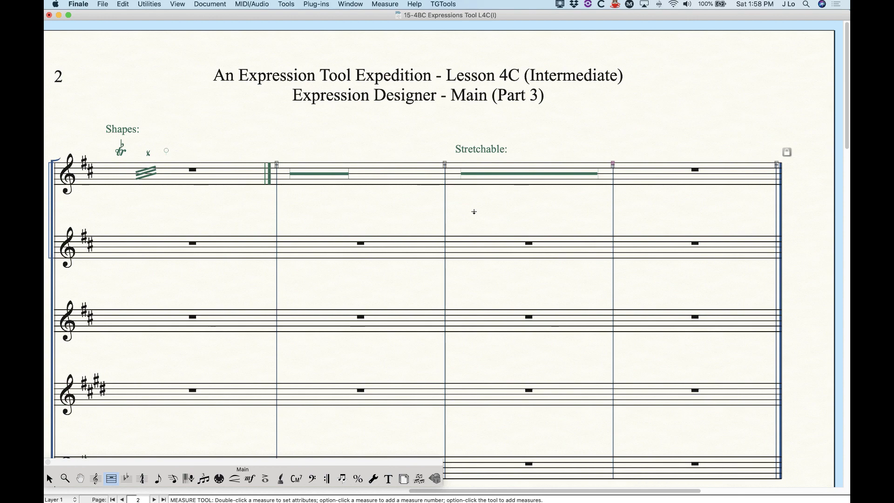
- Try altering the flat-trill shape expression above the Fl. 1 staff with the Expression tool, and undo the change
scroll(474, 212, "left", 1)
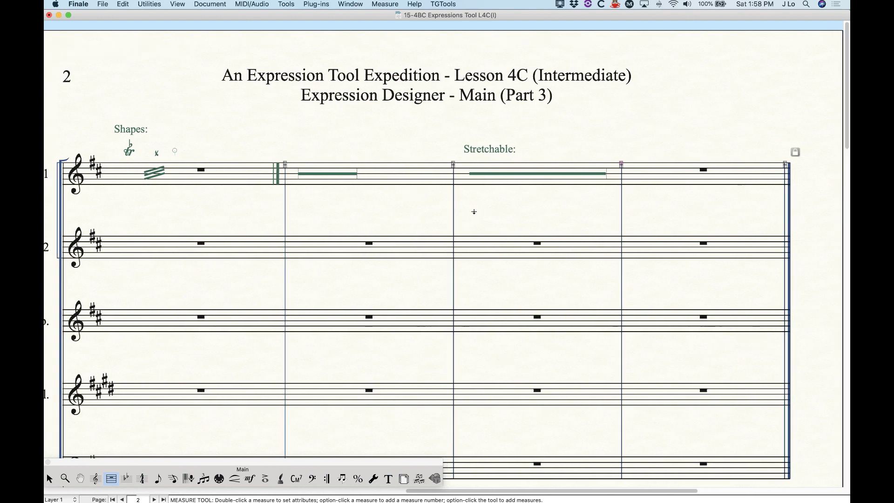
left_click(249, 478)
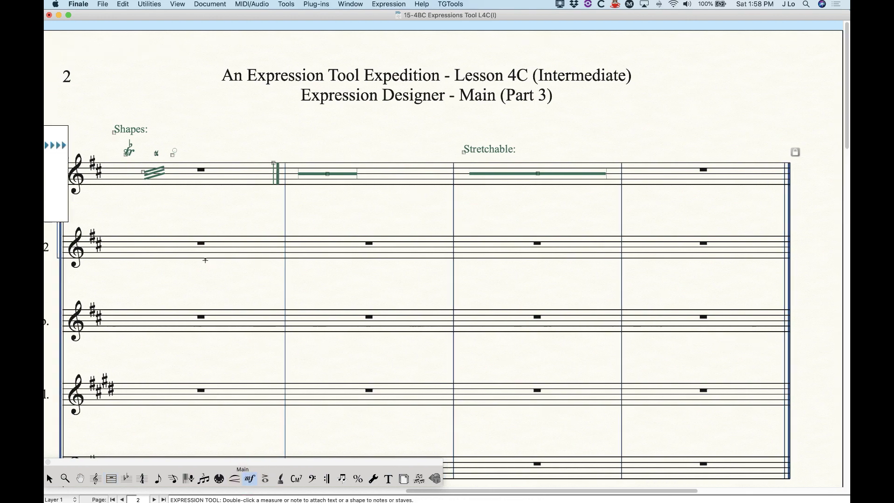
scroll(240, 297, "left", 2)
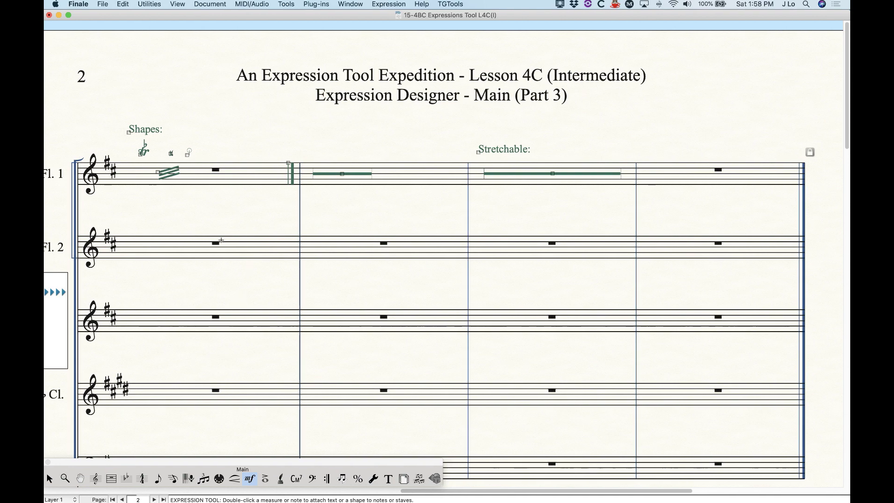
left_click(159, 173)
left_click(151, 152)
left_click(142, 156)
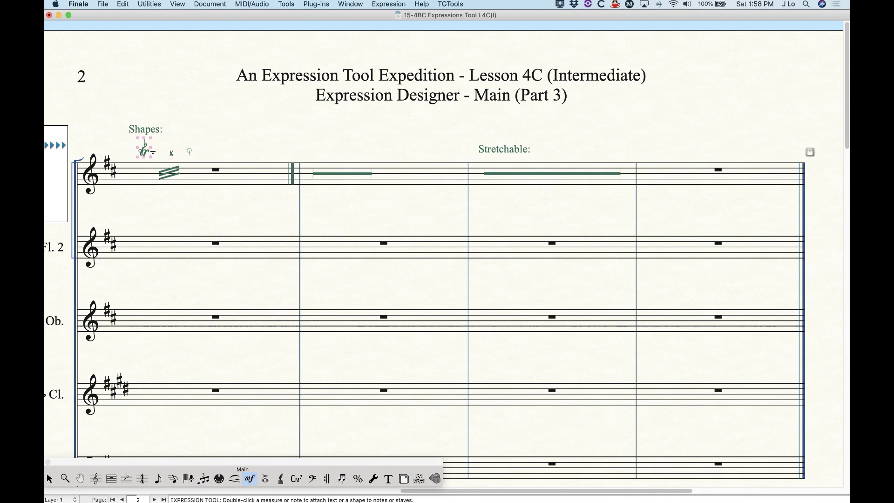
left_click_drag(145, 144, 177, 145)
key("super+z")
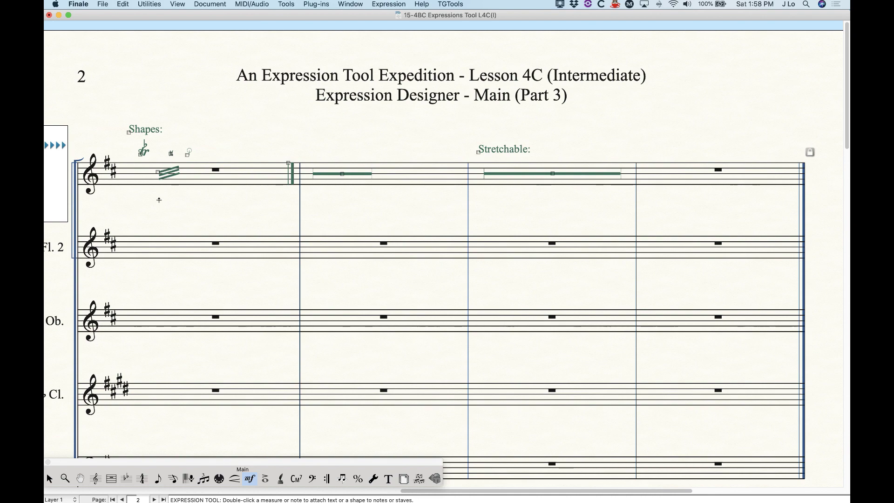
- Try stretching the flat-trill shape and the three-slash shape horizontally by their handles, undoing each change
left_click(145, 152)
mouse_move(152, 151)
left_mouse_down()
mouse_move(205, 149)
mouse_move(160, 148)
left_mouse_up()
key("super+z")
left_click(173, 178)
left_click_drag(182, 177, 227, 173)
key("super+z")
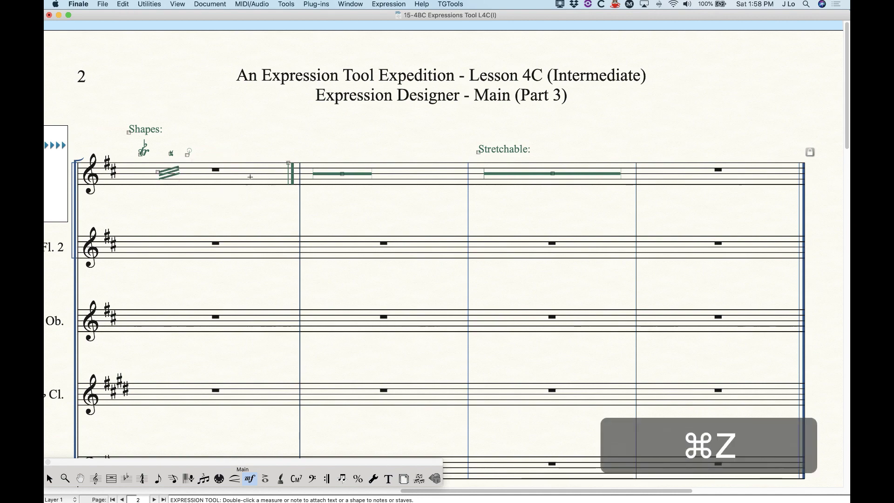
- Examine which shape the three-slash technique expression uses in its definition and the shape library, and close everything without changes
left_click(215, 156)
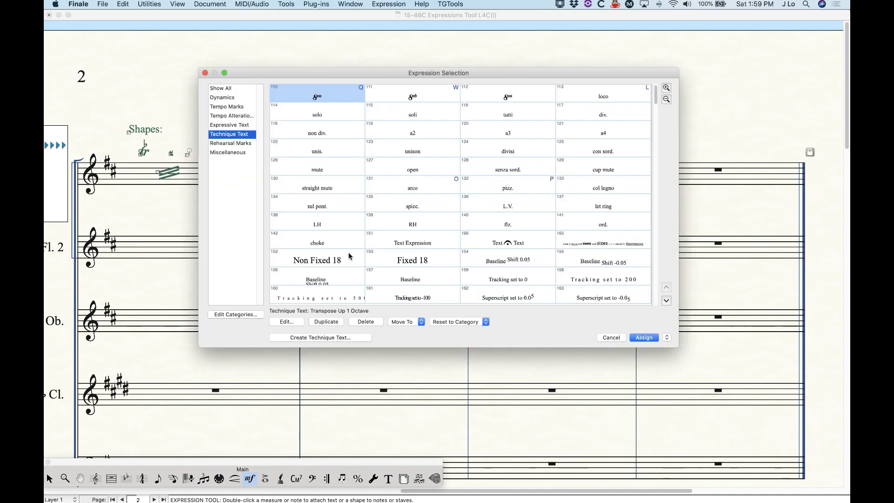
scroll(349, 253, "down", 10)
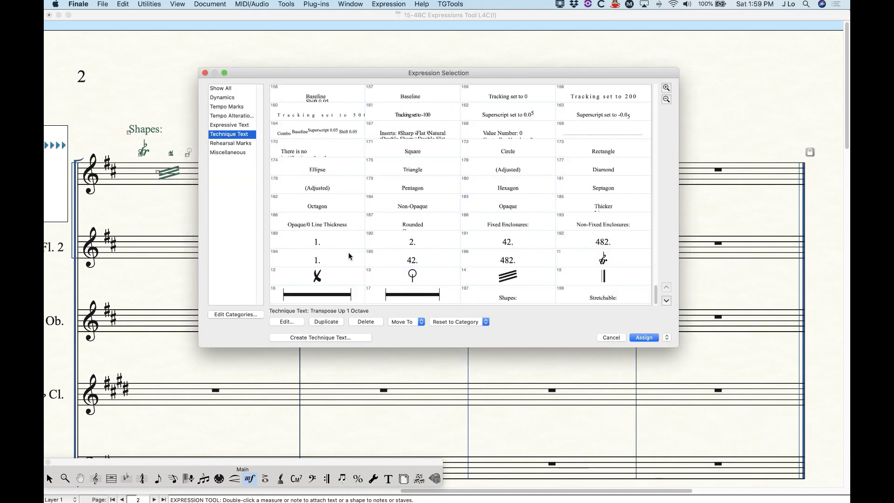
left_click(511, 277)
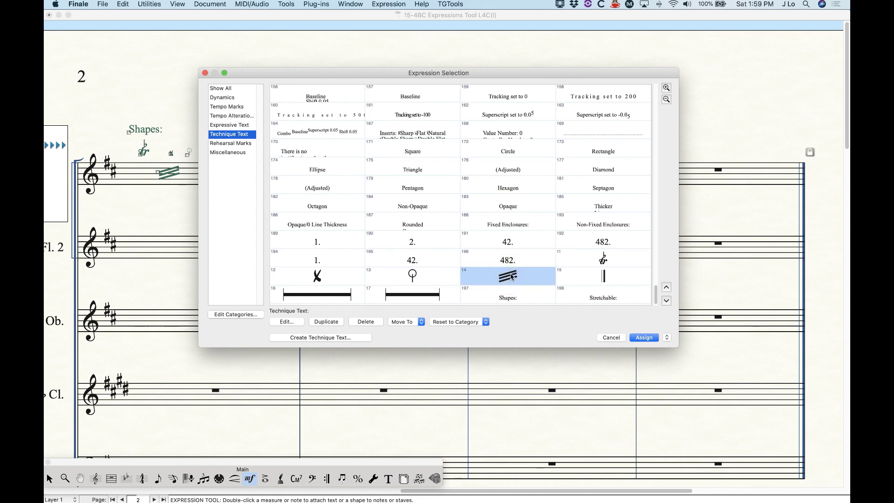
left_click(292, 321)
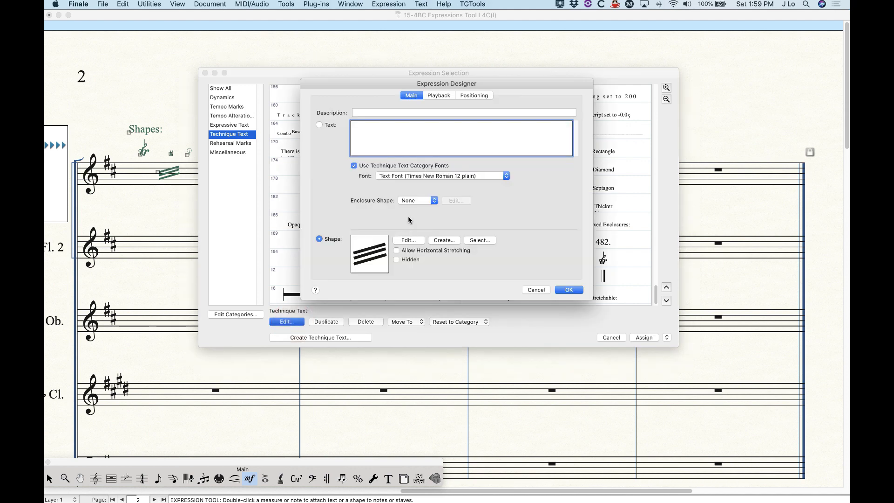
left_click(485, 239)
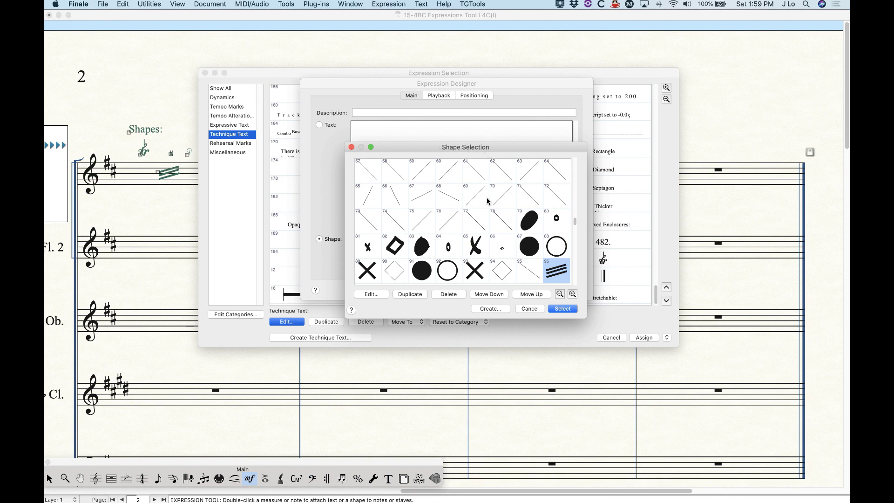
scroll(527, 243, "down", 3)
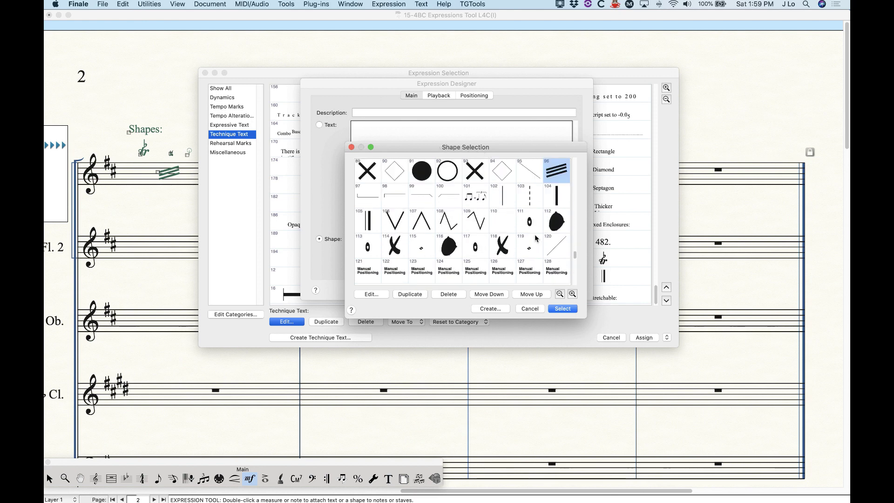
scroll(544, 206, "up", 2)
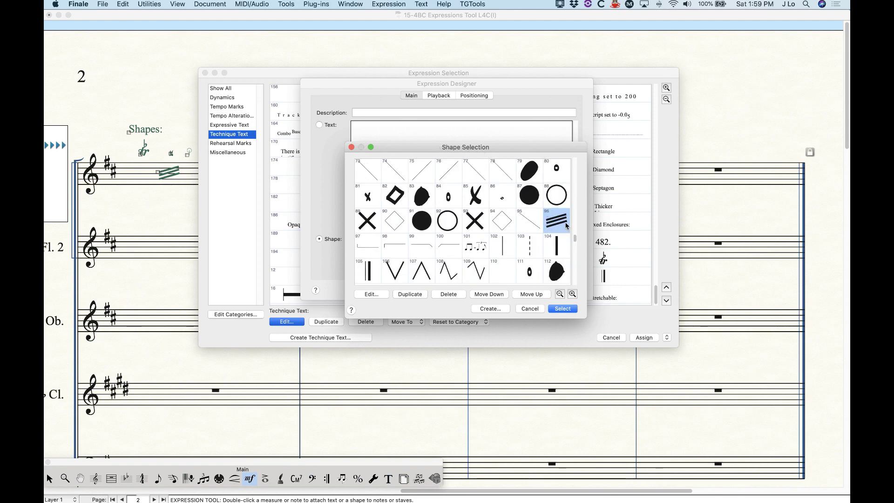
left_click(531, 308)
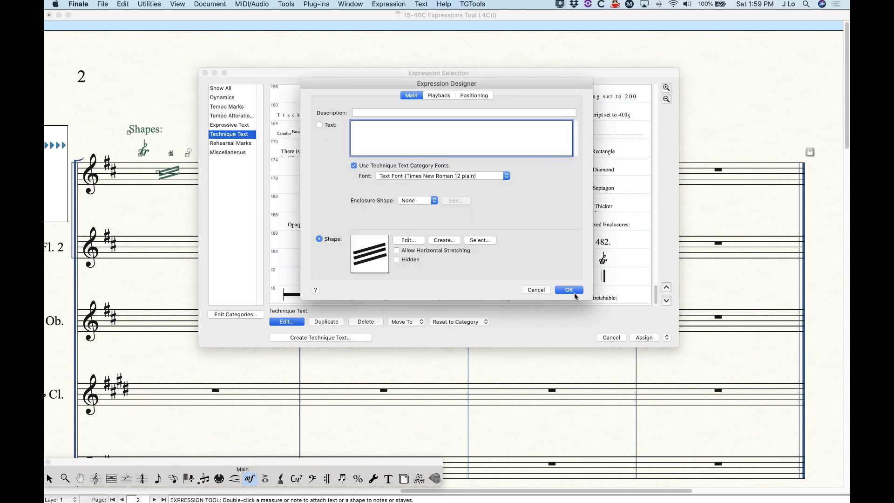
left_click(535, 290)
left_click(611, 338)
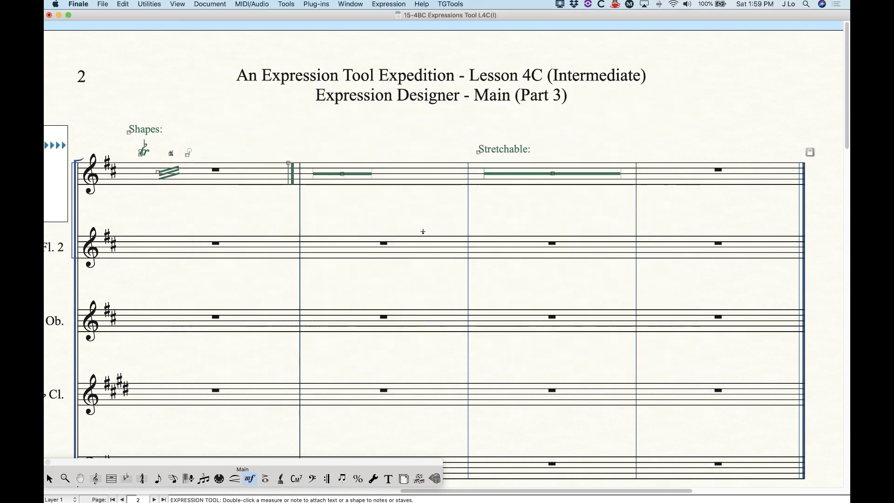
- Stretch the three-slash shape on the first measure of the Fl. 1 staff horizontally to over twice its width
left_click(161, 174)
left_click_drag(182, 176, 214, 178)
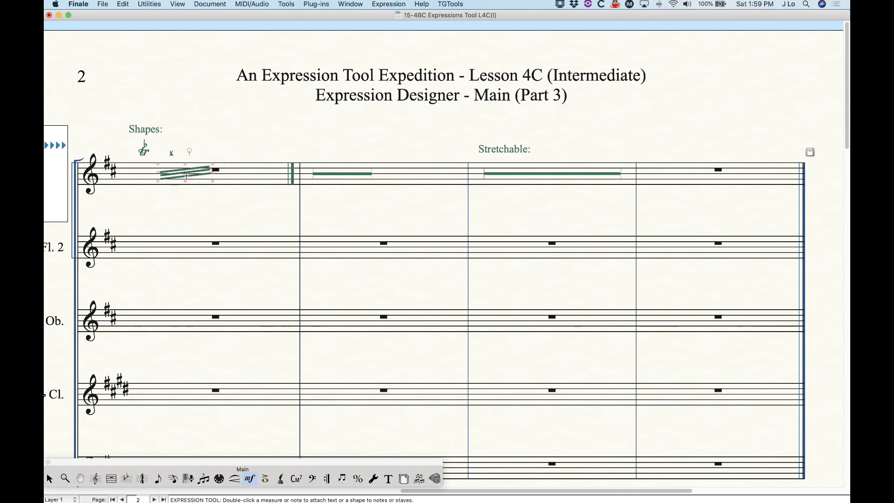
left_click(321, 154)
- Inspect the stretched three-slash shape in its expression definition and shape library, close both without changes, and undo the stretch
double_click(159, 173)
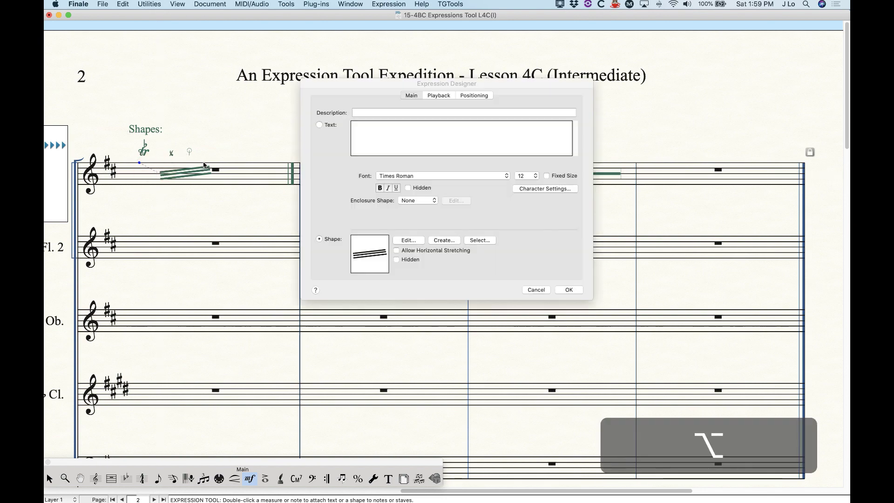
left_click(475, 241)
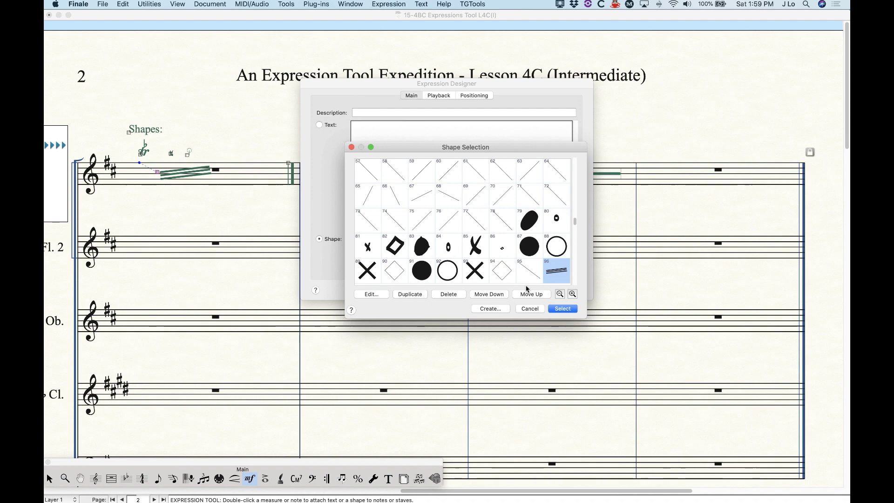
scroll(559, 242, "down", 2)
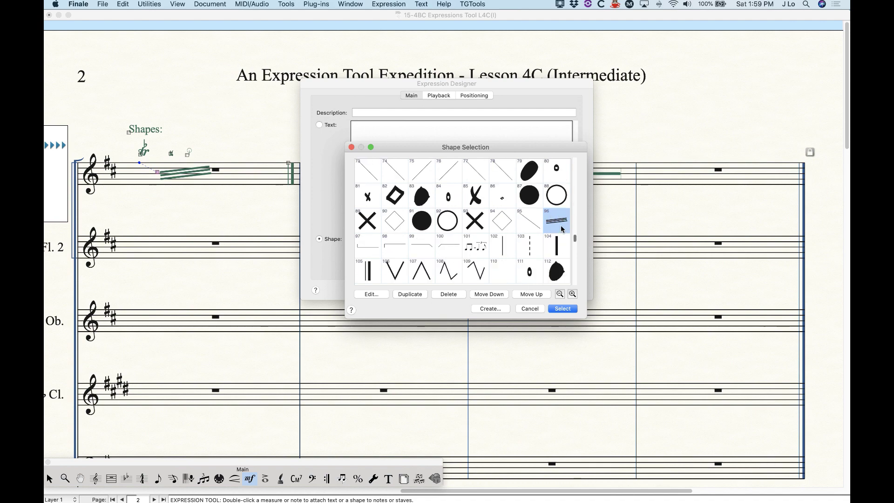
left_click(524, 310)
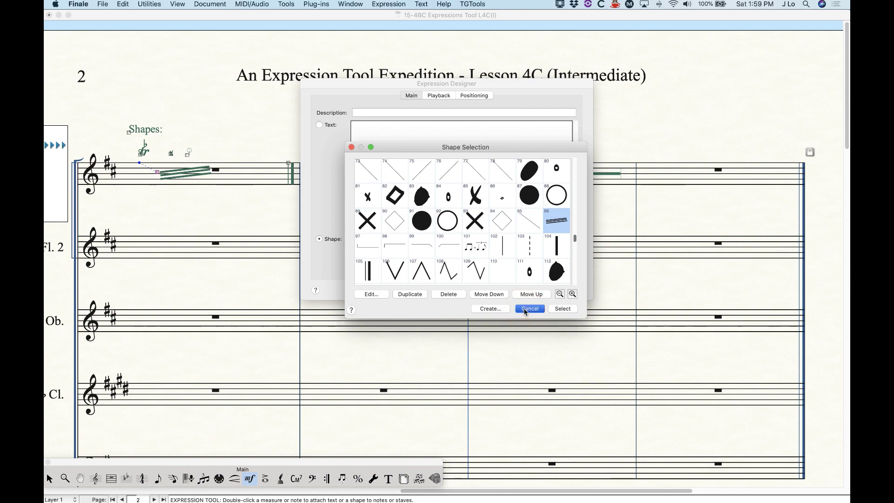
left_click(536, 290)
key("super+z")
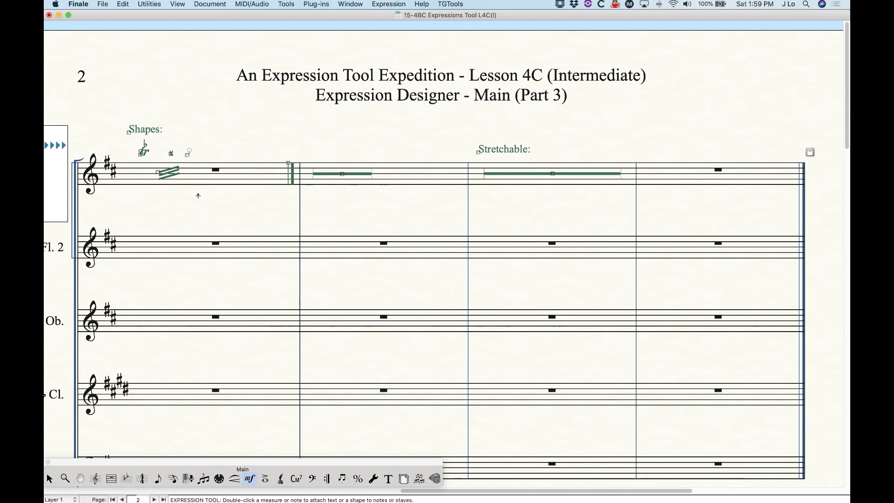
- Assign the three-slash technique expression above the second measure of the Fl. 1 staff and select it
double_click(313, 156)
scroll(537, 262, "down", 10)
left_click(524, 275)
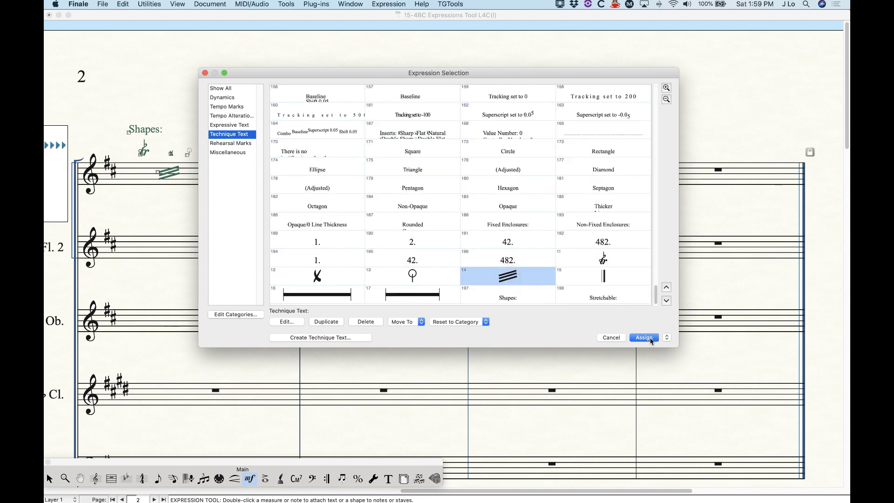
left_click(647, 338)
left_click(312, 149)
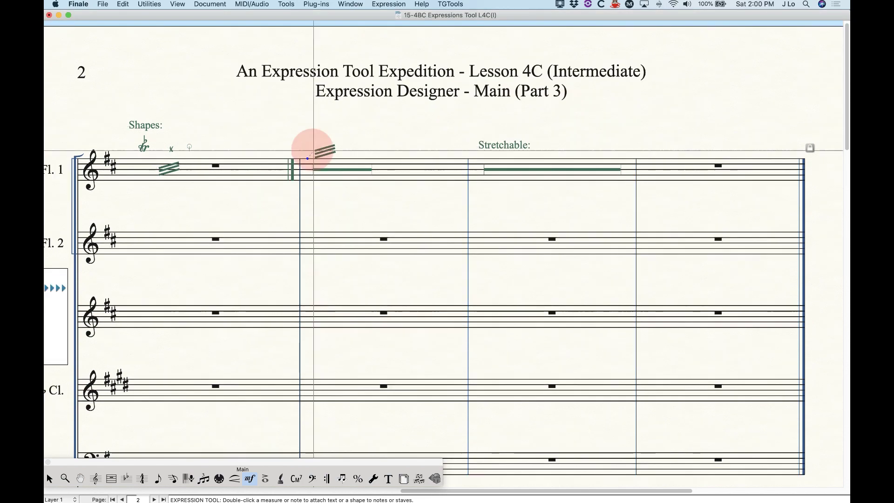
left_click(313, 149)
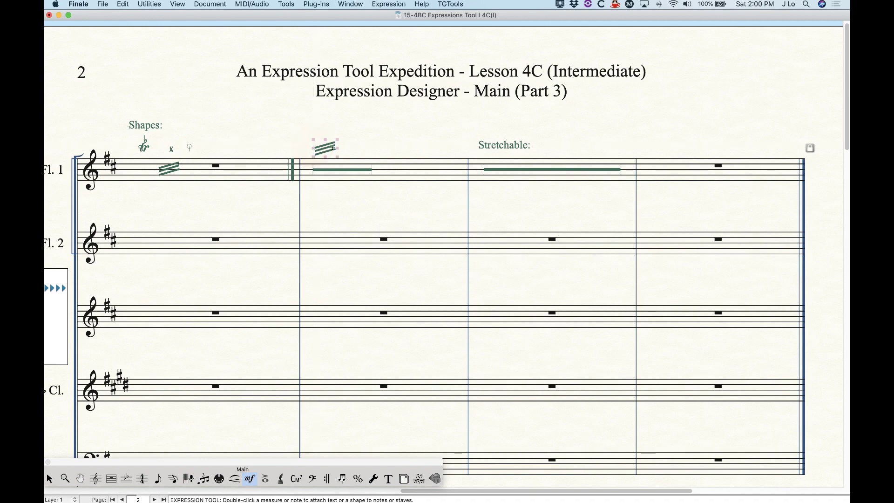
- Stretch the three-slash shape above the second measure horizontally to about three times its width, and redraw the score
left_click_drag(339, 150, 386, 147)
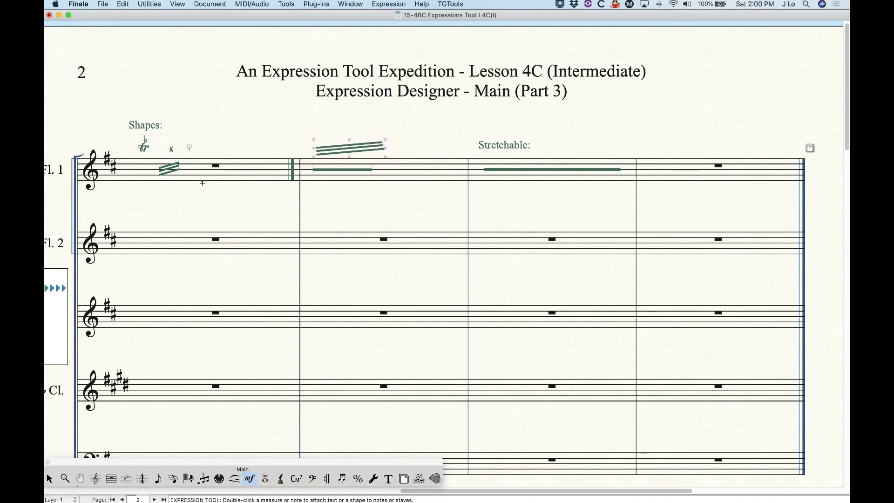
left_click(362, 213)
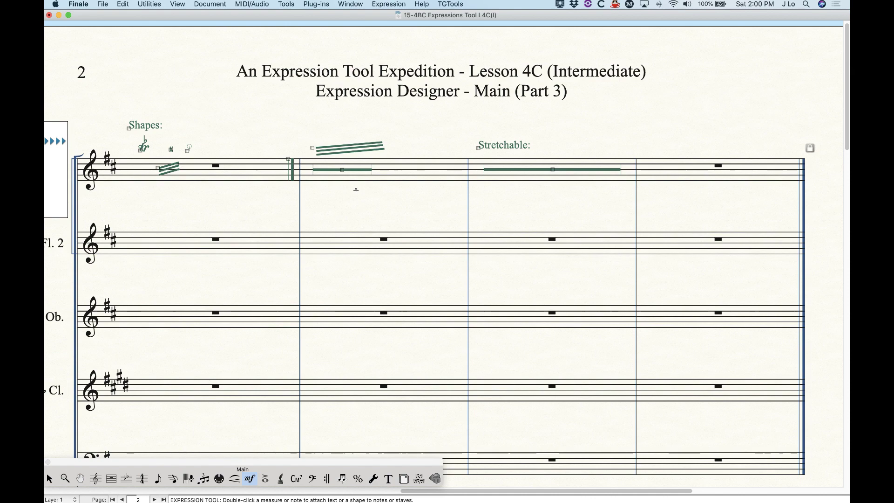
key("super+d")
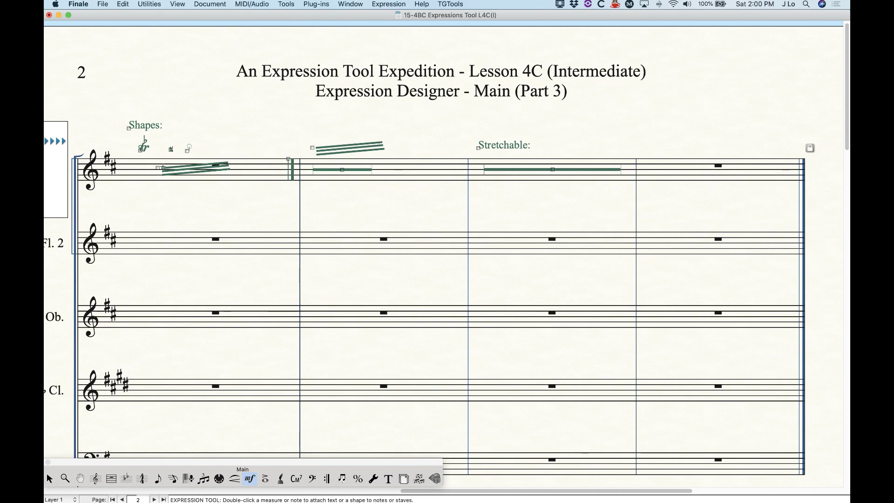
- Undo the horizontal stretch and delete the three-slash expression above the second measure
key("super+z")
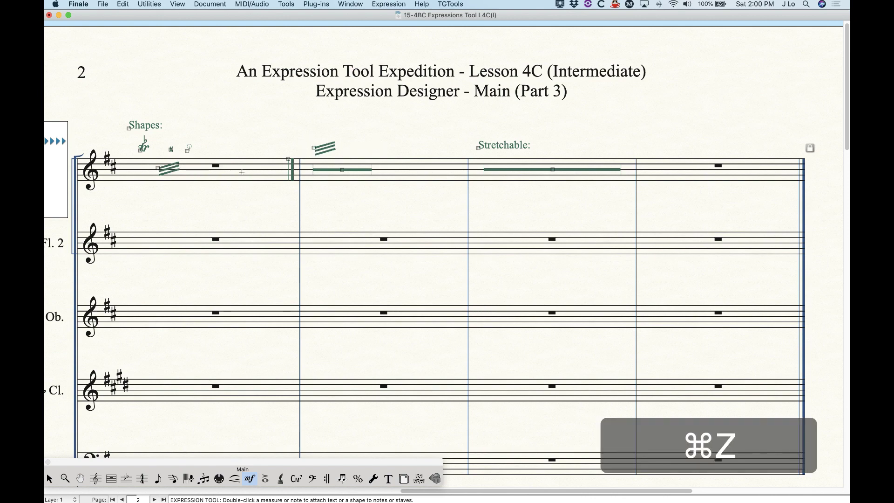
left_click(342, 157)
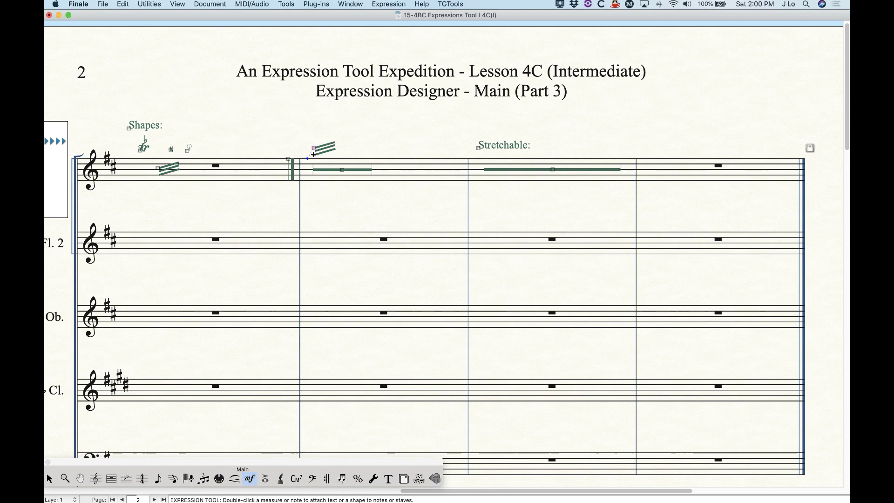
key("BackSpace")
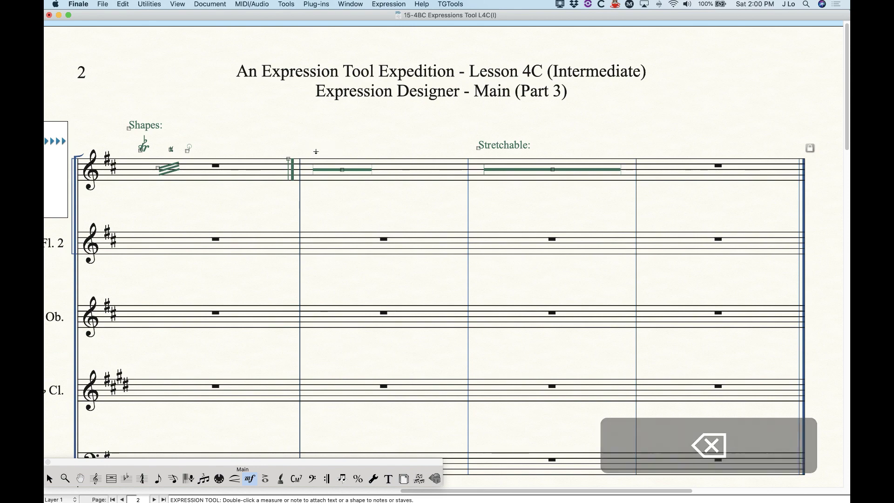
- Duplicate the three-slash expression in the Technique Text category, starting from the second measure of the Fl. 1 staff
double_click(314, 150)
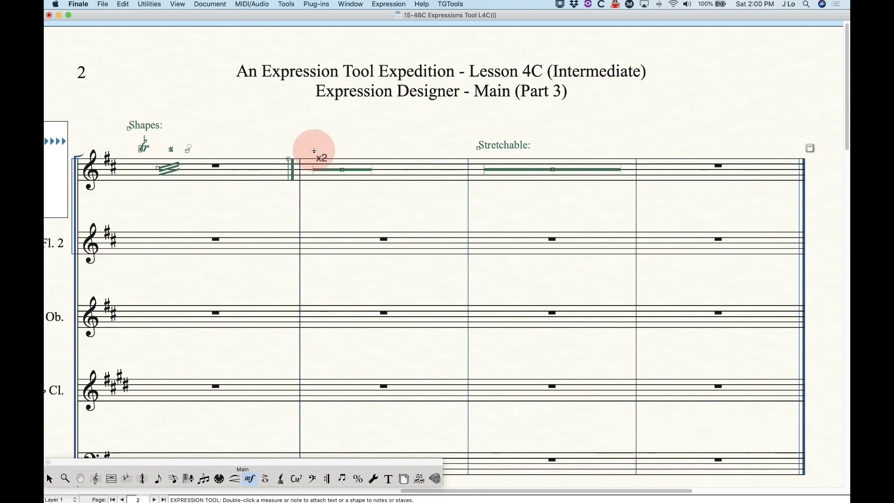
scroll(420, 253, "down", 10)
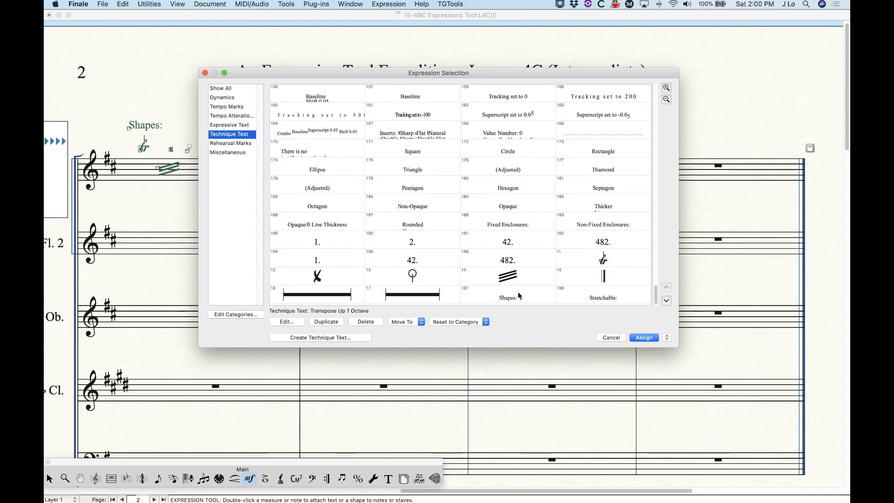
left_click(521, 278)
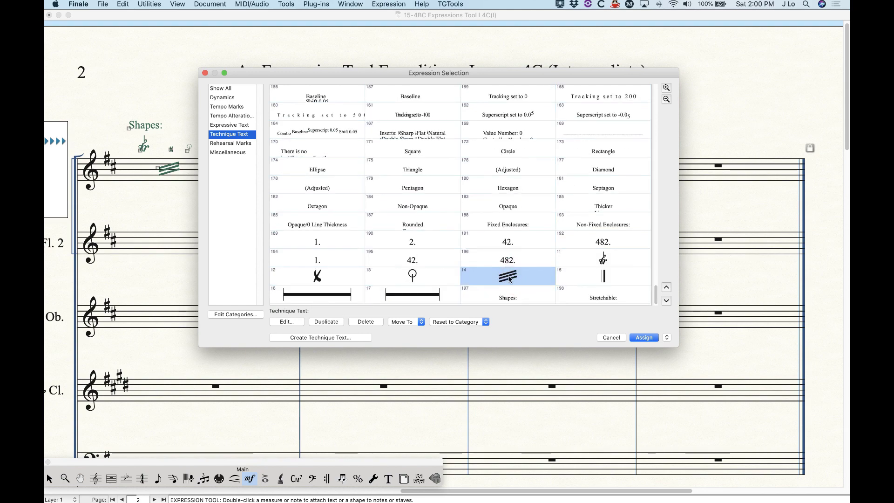
left_click(322, 323)
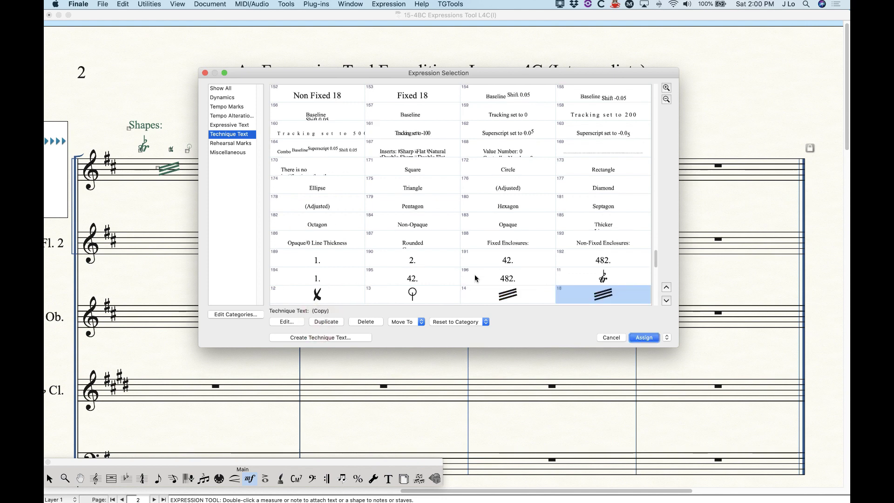
- Compare the duplicated expression's shape with the original three-slash shape in the shape library, and close the definition without changes
left_click(296, 323)
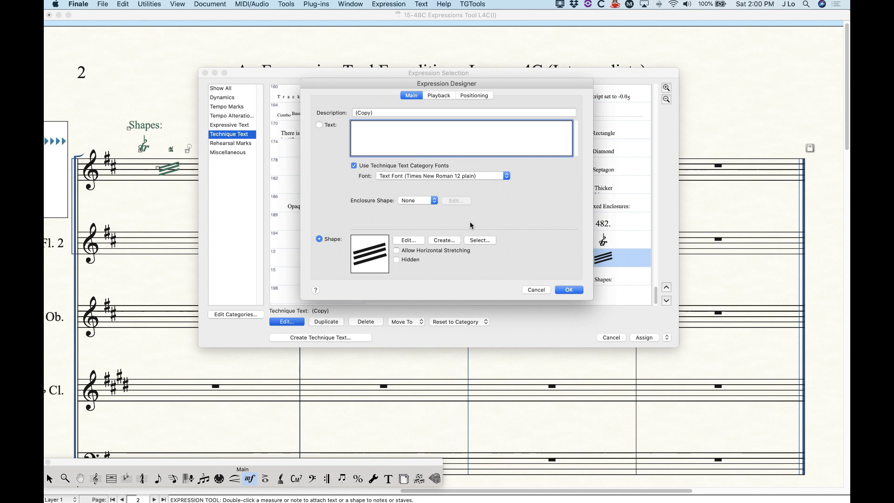
left_click(474, 240)
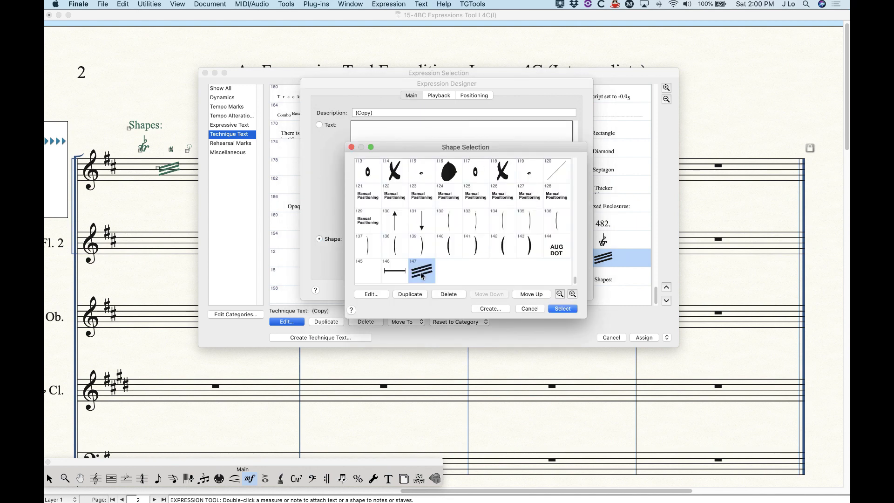
scroll(498, 224, "up", 3)
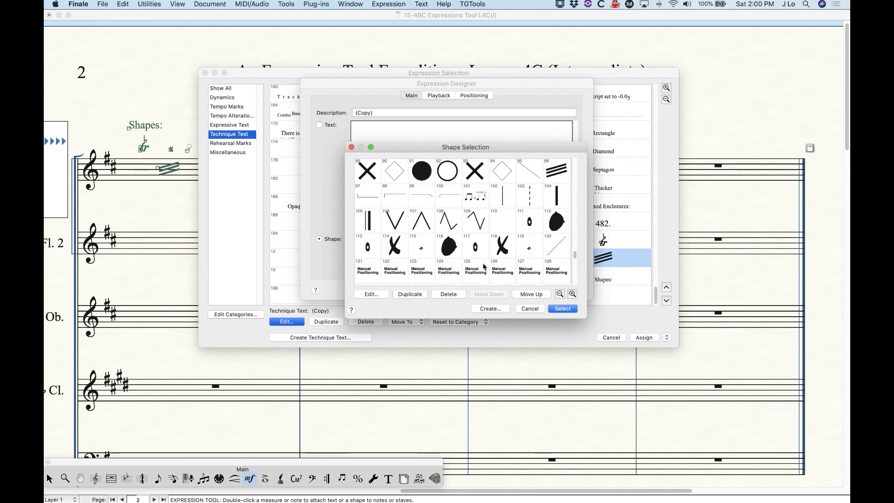
left_click(560, 180)
scroll(560, 179, "down", 3)
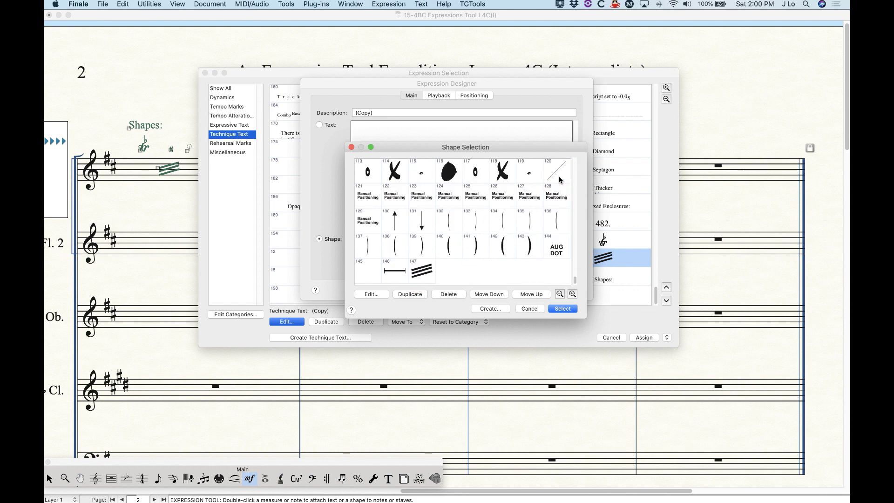
left_click(419, 271)
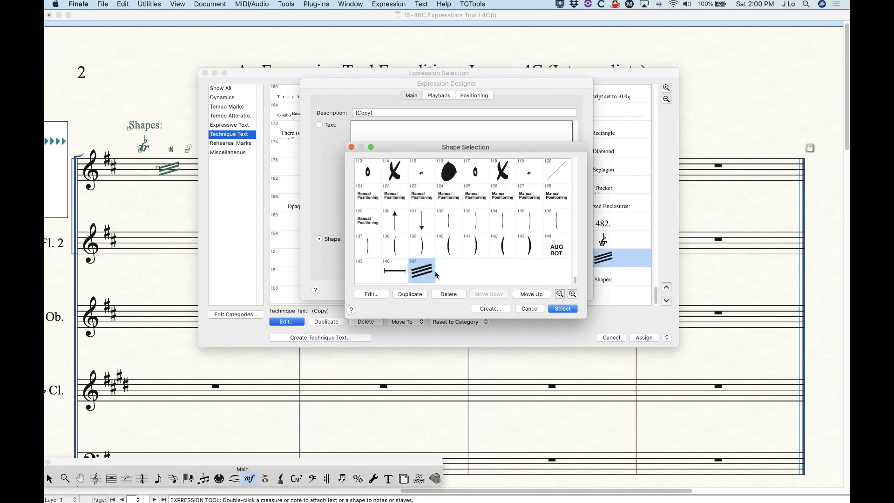
left_click(528, 308)
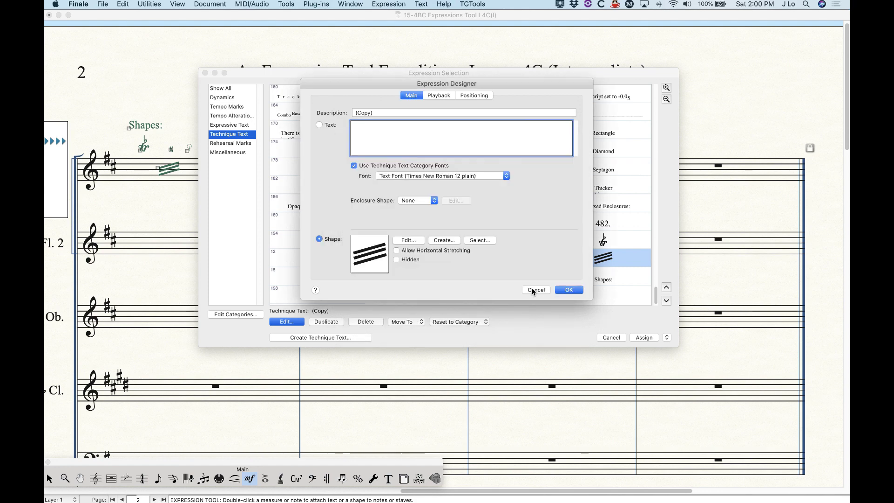
left_click(537, 290)
- Assign the duplicated three-slash shape expression to the second measure of the Fl. 1 staff
scroll(538, 276, "down", 2)
left_click(509, 260)
left_click(509, 261)
left_click(600, 263)
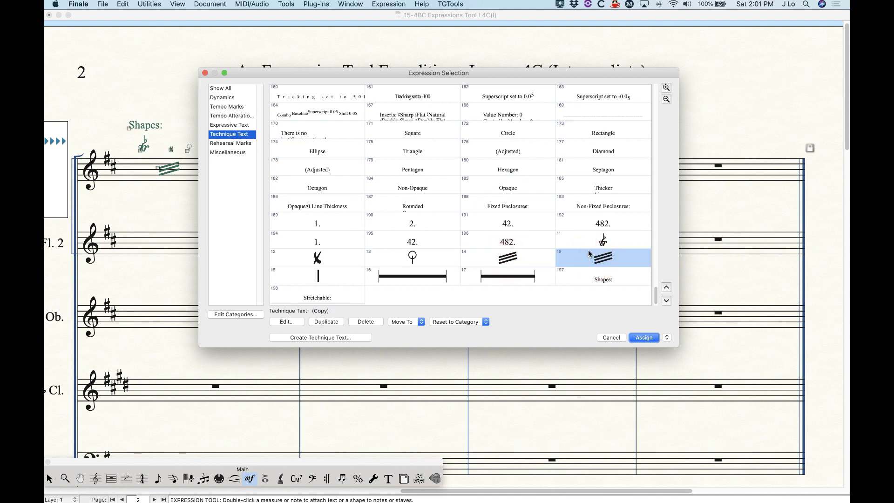
left_click(647, 341)
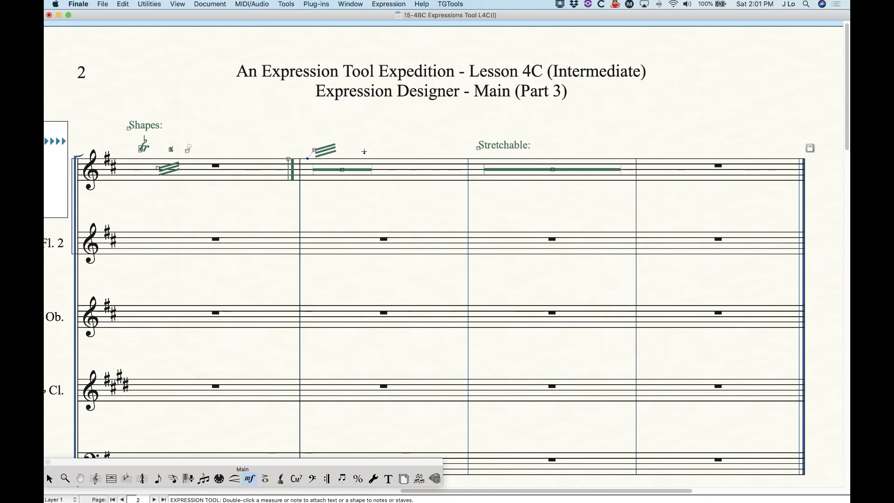
- Stretch the duplicated three-slash shape above the second measure horizontally to about two and a half times its width, and redraw the score
left_click(316, 152)
left_click_drag(337, 152, 374, 149)
key("super+d")
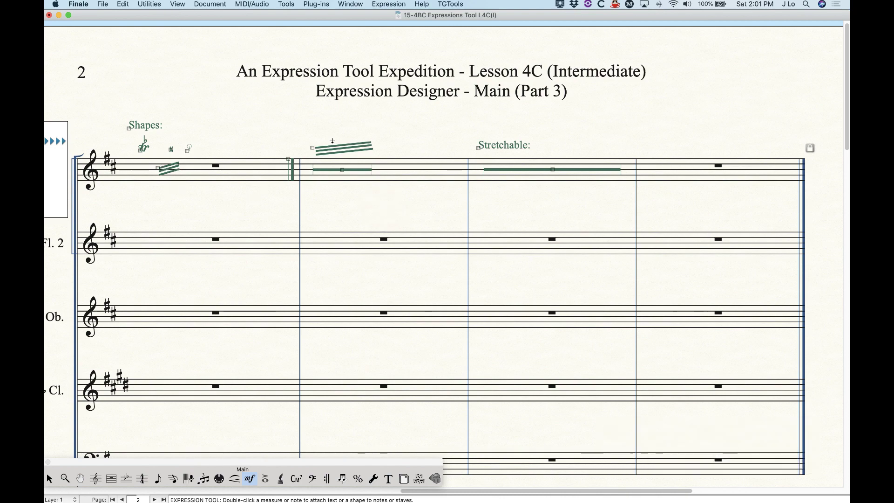
- Examine the duplicated three-slash expression's shape in the Shape Designer at 100% view, and close the designer without changes
double_click(398, 153)
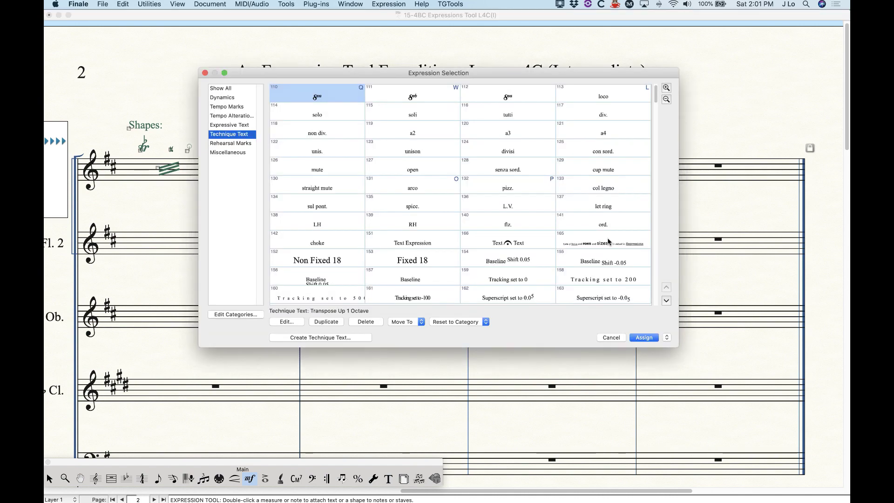
scroll(610, 242, "down", 5)
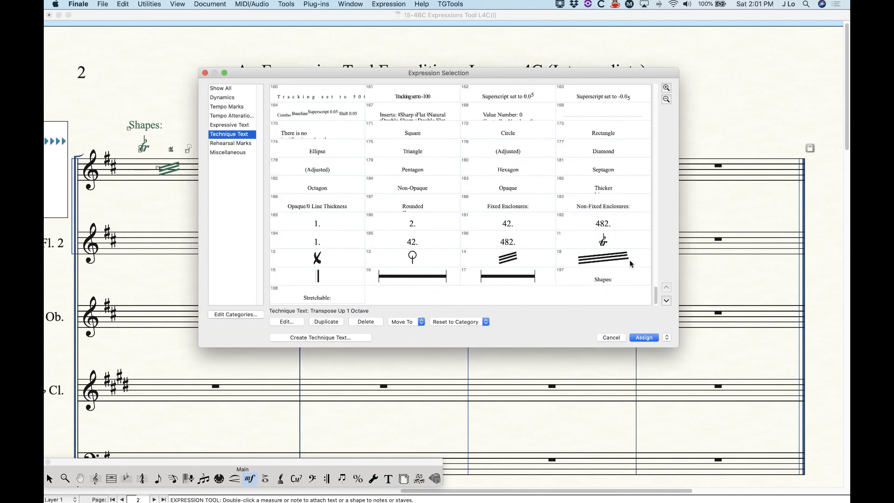
left_click(608, 261)
left_click(279, 323)
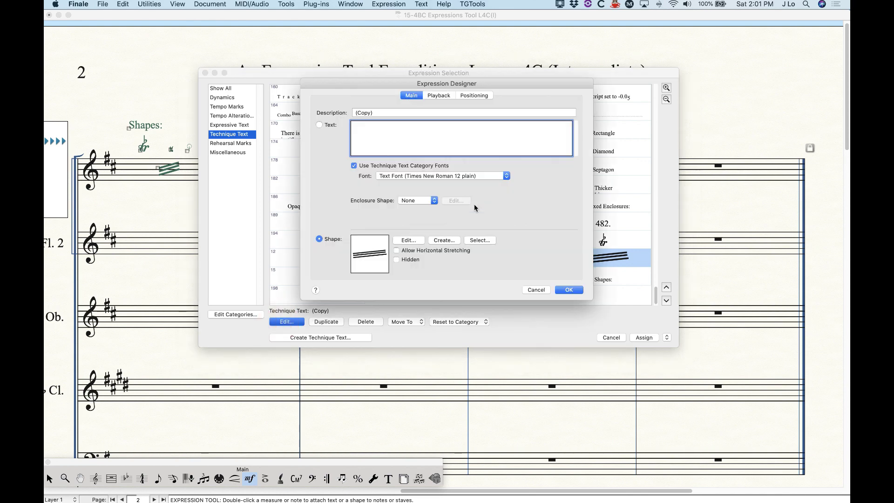
left_click(479, 239)
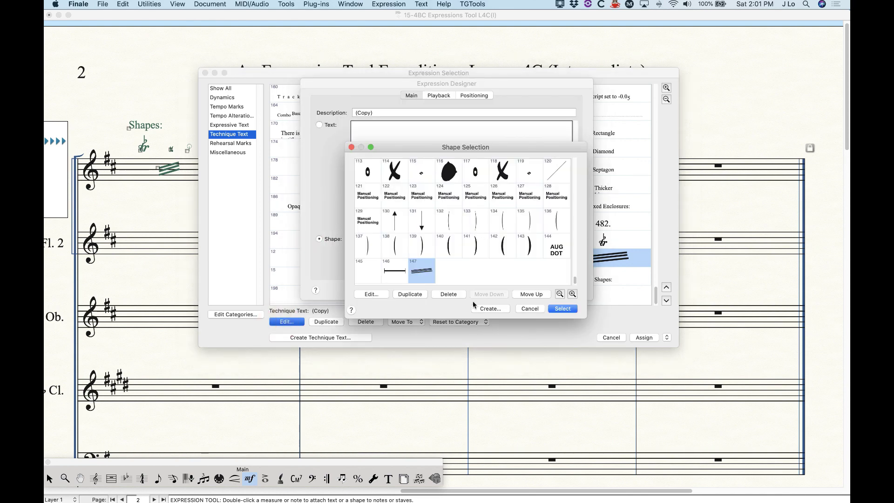
left_click(375, 295)
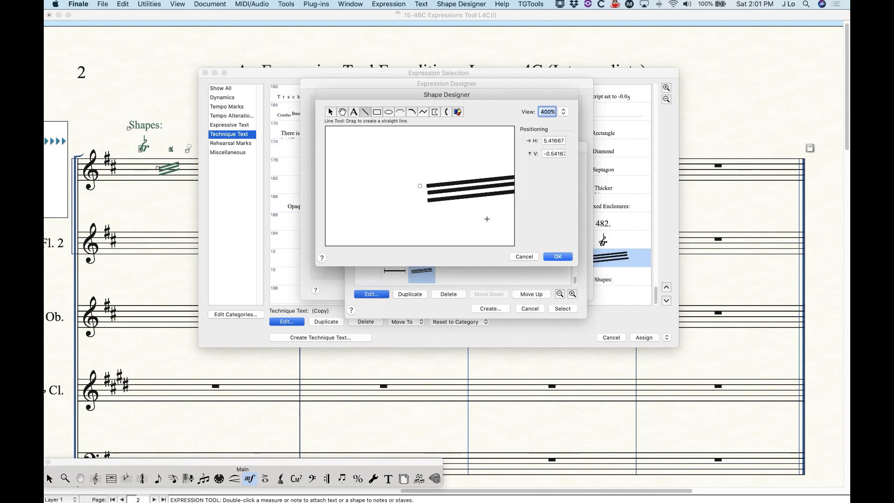
left_click(563, 112)
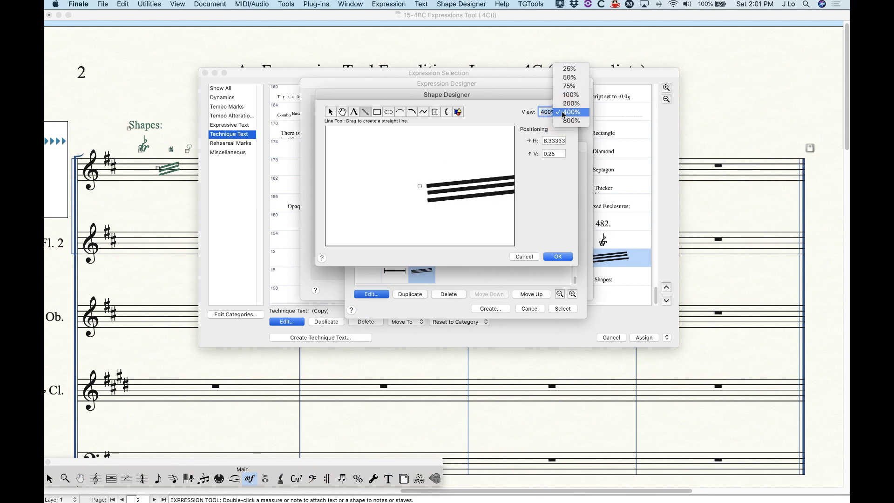
left_click(569, 95)
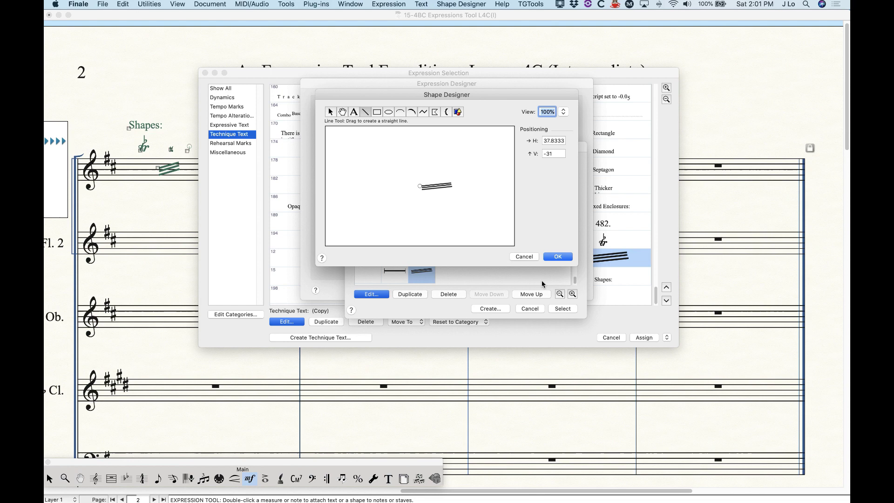
left_click(523, 257)
- Compare the original three-slash shape with the stretched copy in the Shape Designer, and leave the expression definitions and selection without changes
scroll(542, 239, "up", 3)
left_click(556, 171)
left_click(371, 295)
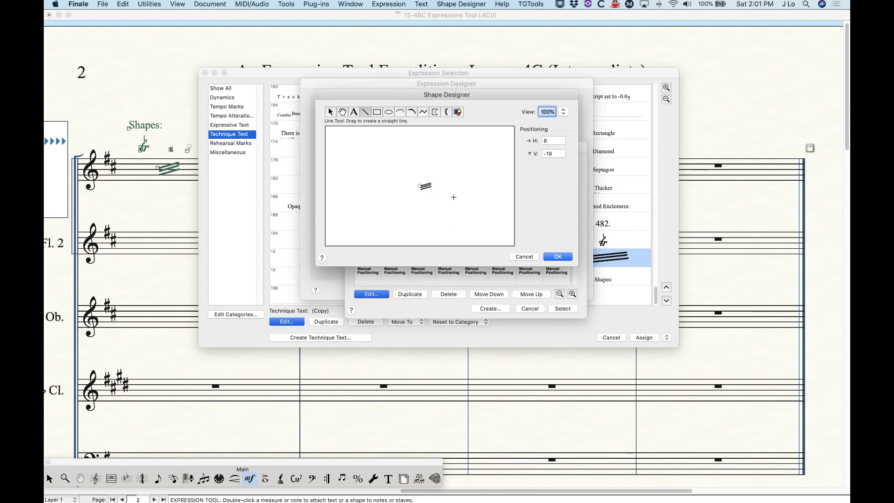
left_click(525, 258)
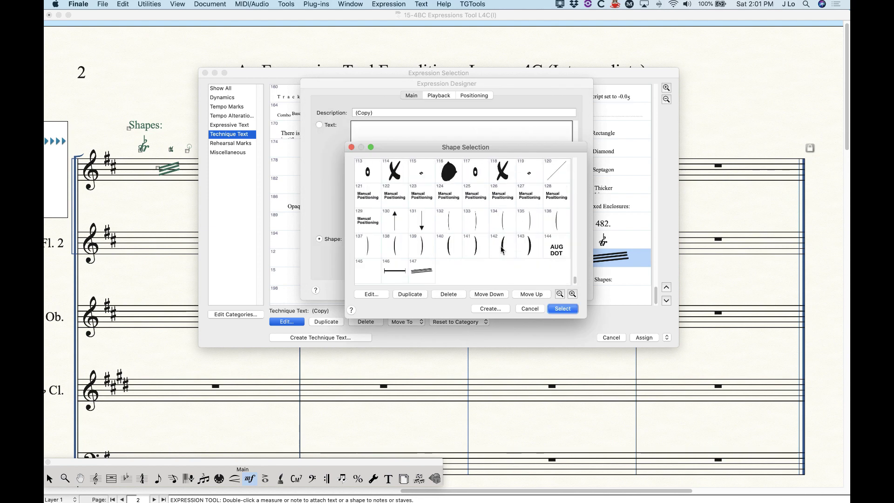
left_click(362, 295)
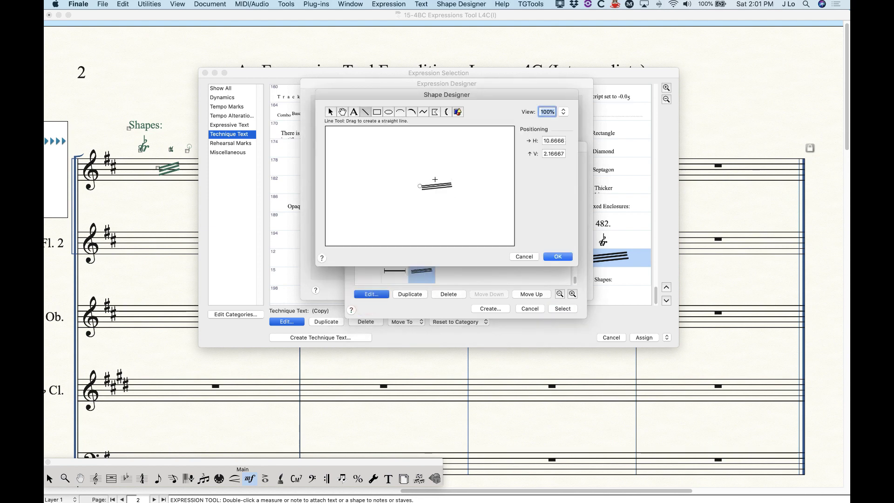
left_click(524, 257)
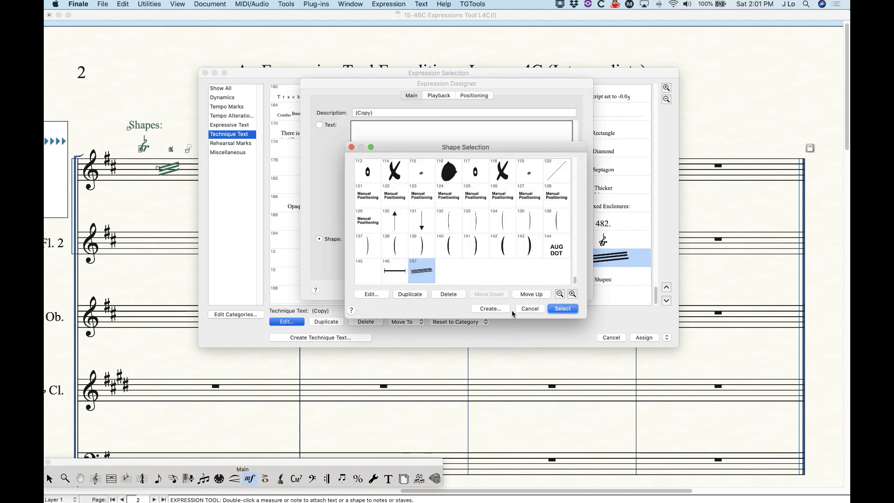
left_click(528, 308)
left_click(537, 290)
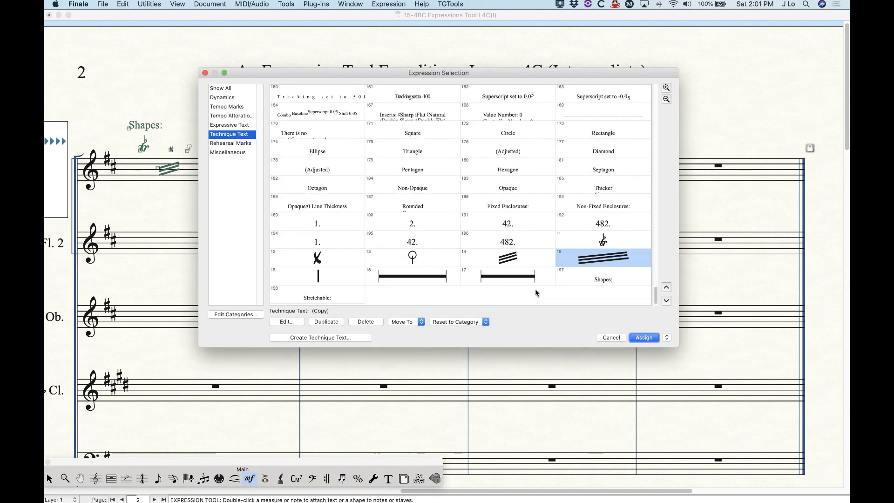
left_click(610, 338)
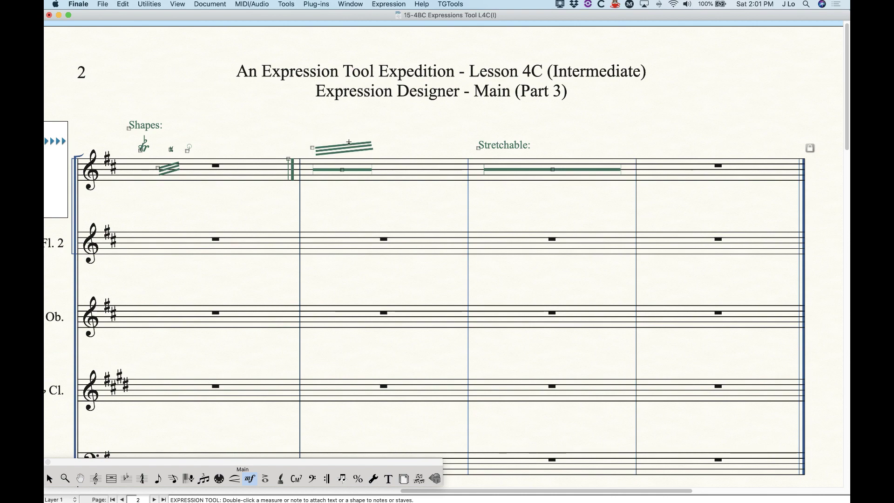
- Make the X shape expression in the Technique Text category hidden, and assign it above the second measure of the Fl. 1 staff
double_click(403, 151)
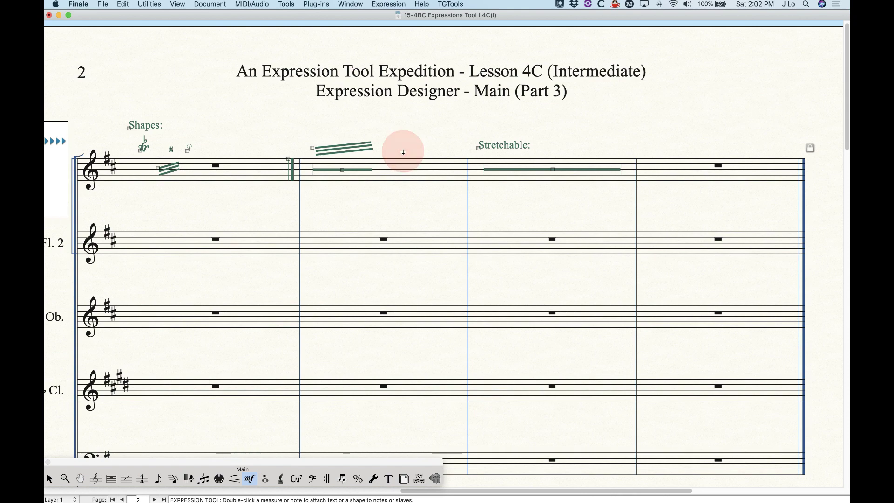
scroll(552, 263, "down", 10)
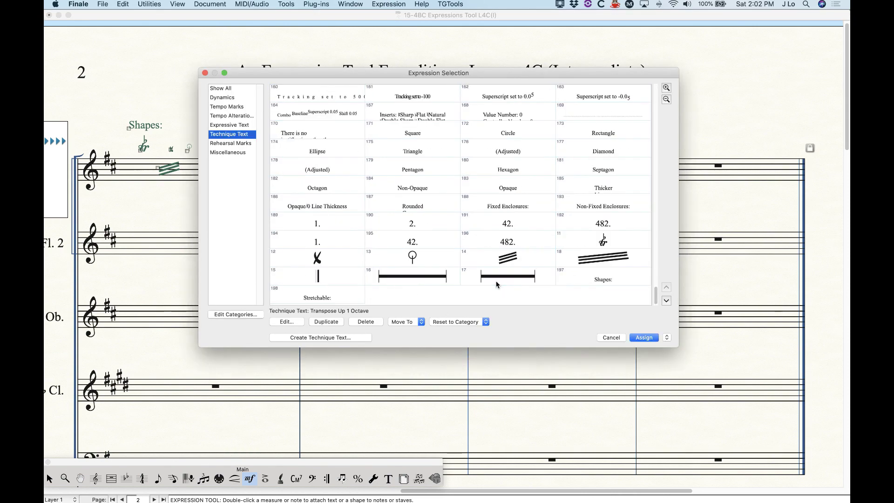
left_click(330, 257)
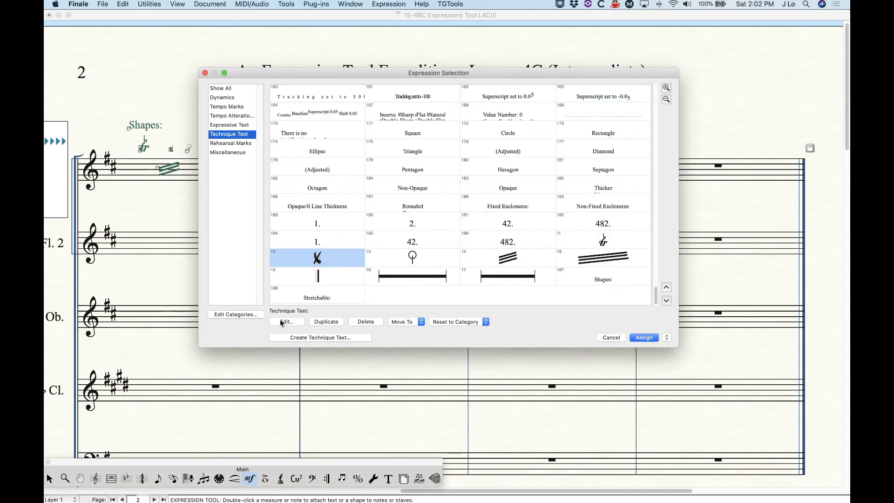
left_click(283, 322)
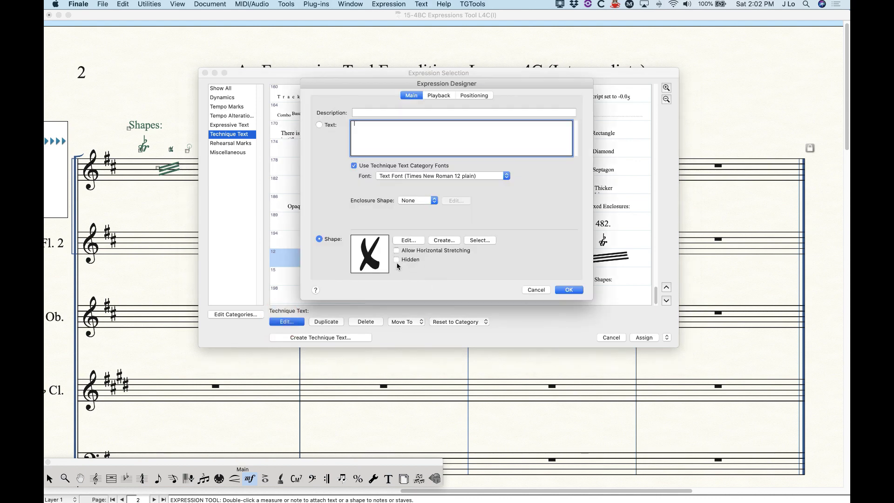
left_click(397, 260)
left_click(569, 290)
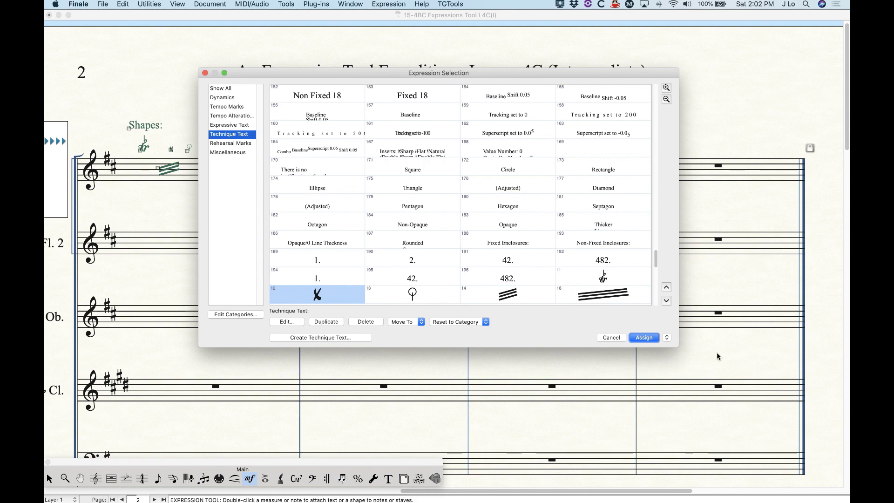
left_click(644, 338)
- Turn off Show for the "Stretchable:" expression above the third measure, and undo the change
key("super+equal")
key("super+equal")
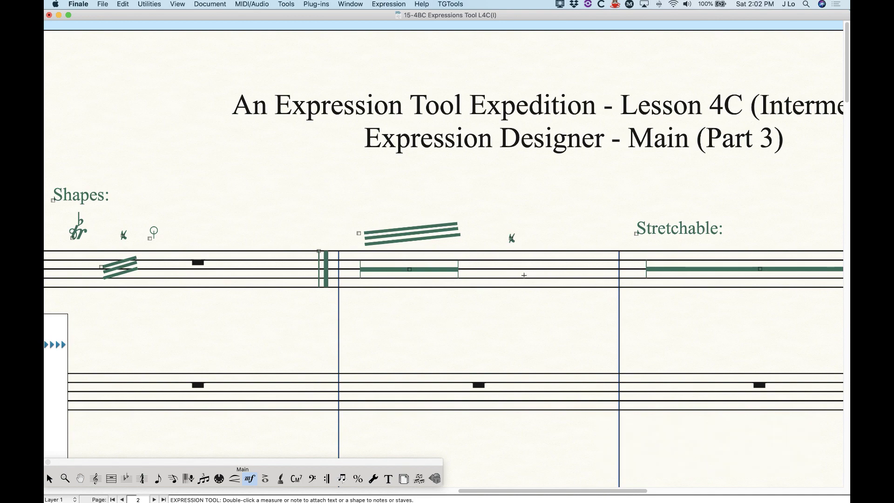
scroll(524, 275, "right", 3)
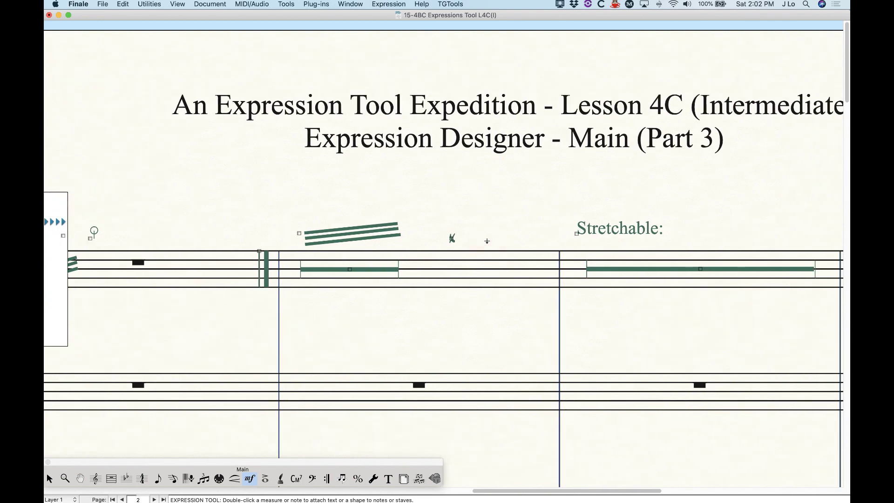
right_click(577, 233)
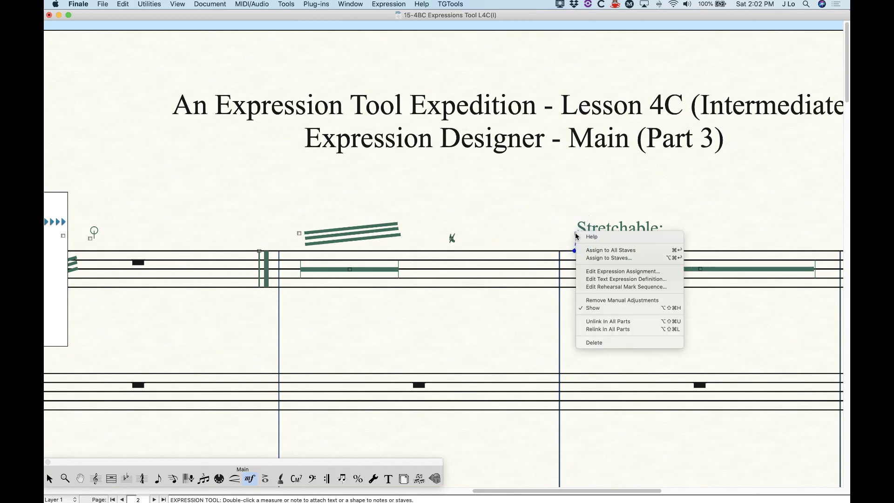
left_click(596, 311)
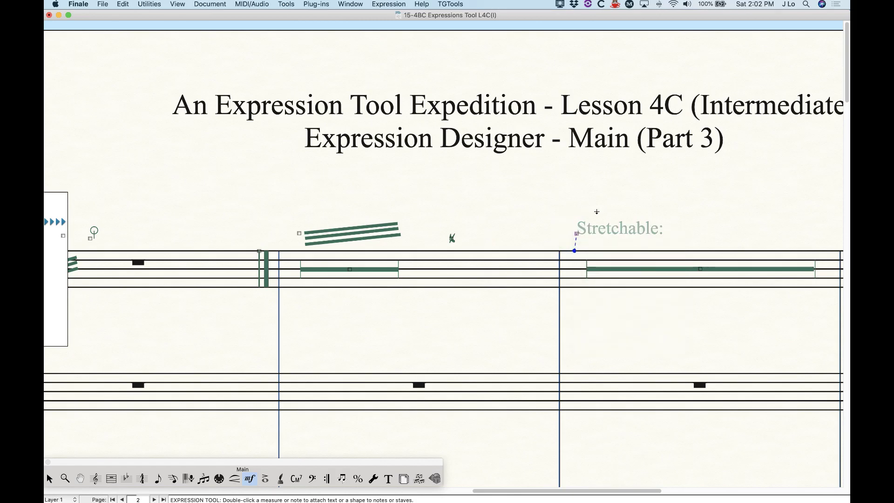
key("super+z")
- Turn off the category fonts for the "Stretchable:" expression, make its text hidden, and reassign it above the third measure
double_click(576, 234)
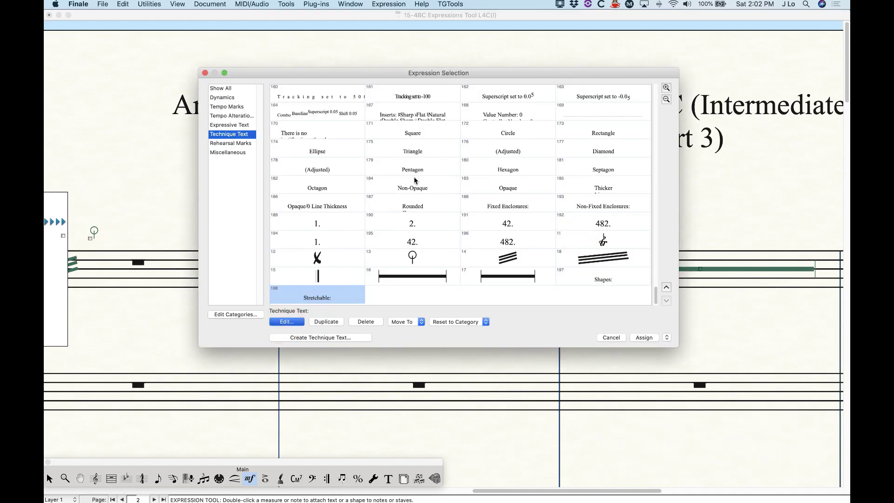
key("Return")
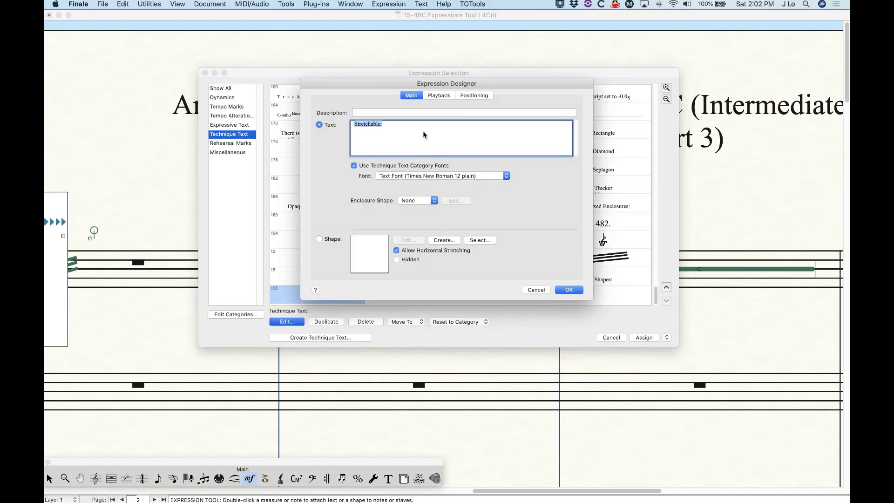
left_click(354, 165)
left_click(408, 188)
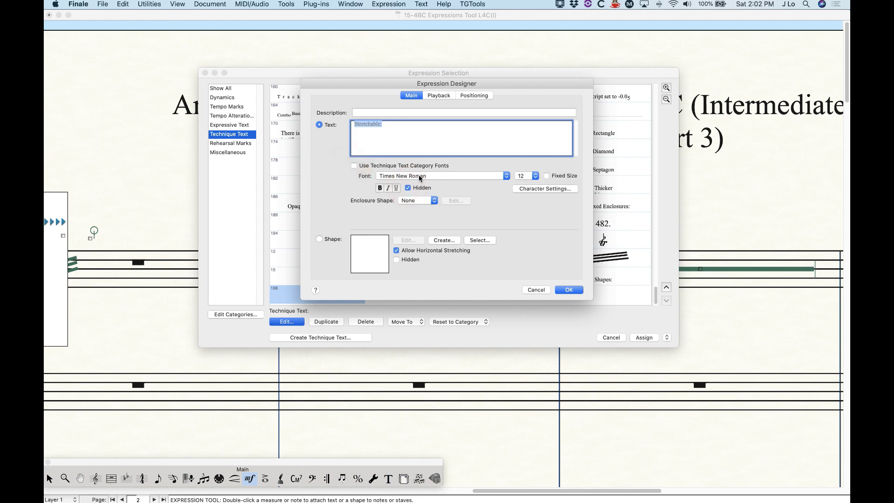
left_click(563, 291)
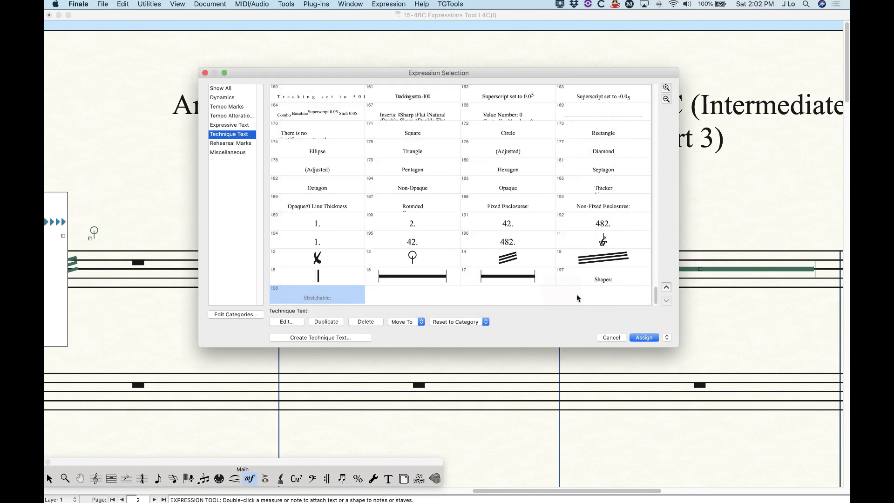
left_click(644, 336)
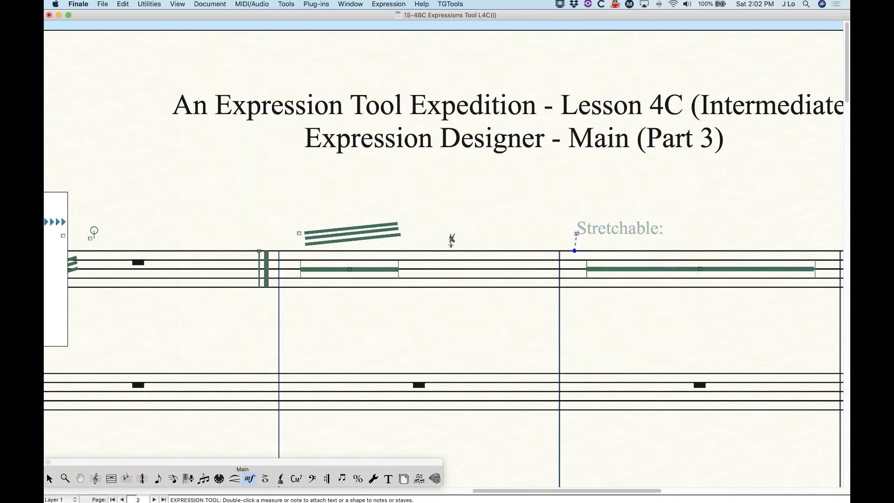
- Check the Hidden option in the definition of the X shape above the second measure, and cancel any changes
left_click(451, 239)
key("alt+Return")
left_click(396, 259)
left_click(536, 290)
- View page 2 at a smaller scale, reopen the X shape expression's definition to review its Main settings, and cancel
key("super+minus")
key("super+minus")
key("super+minus")
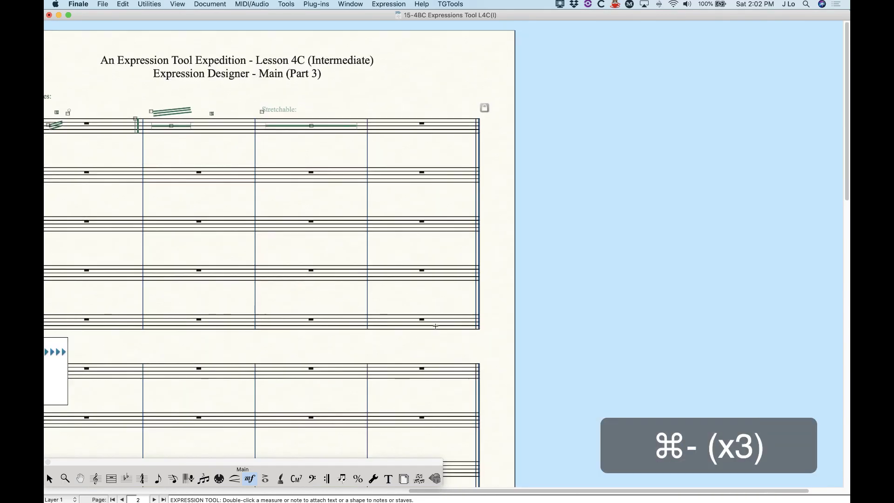
scroll(405, 335, "left", 10)
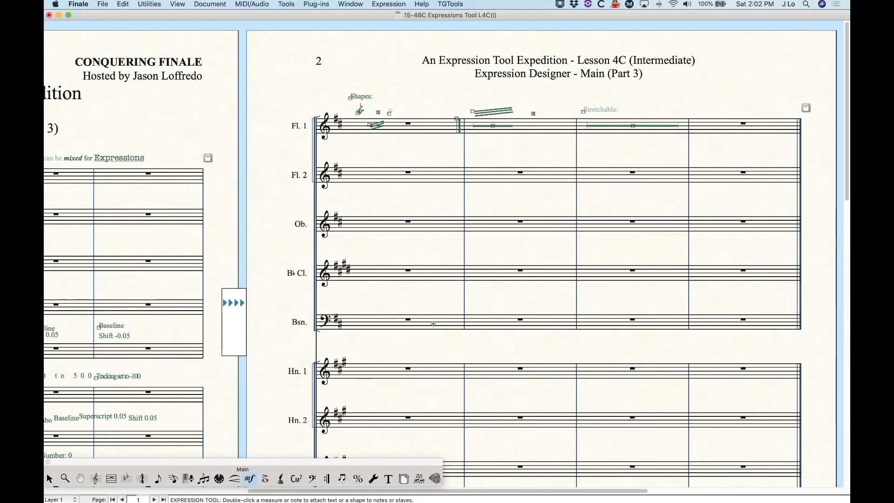
scroll(433, 323, "right", 3)
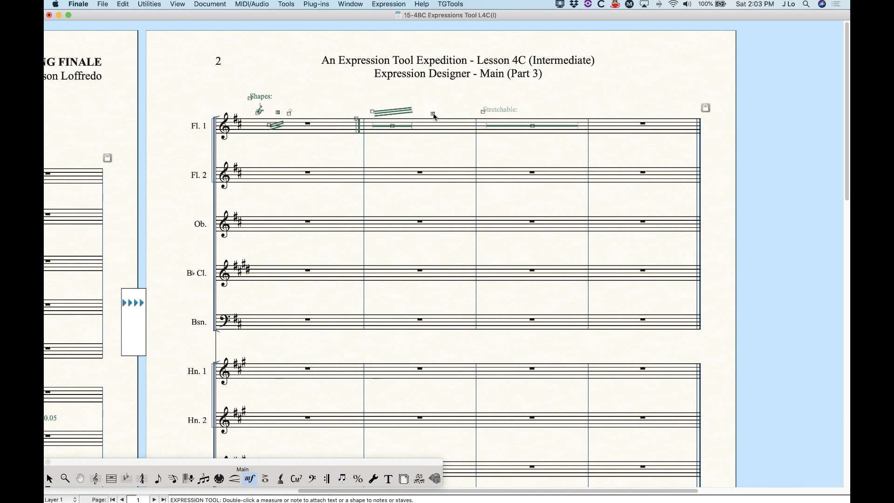
double_click(433, 114, "alt")
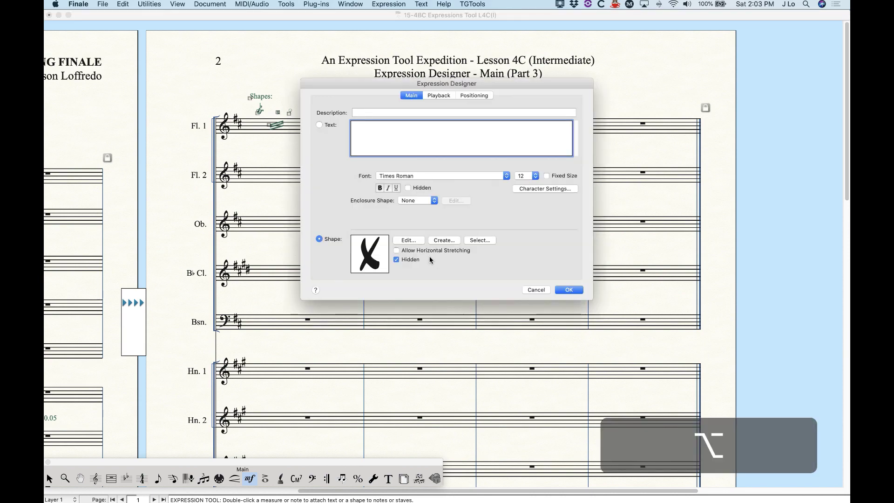
left_click(535, 290)
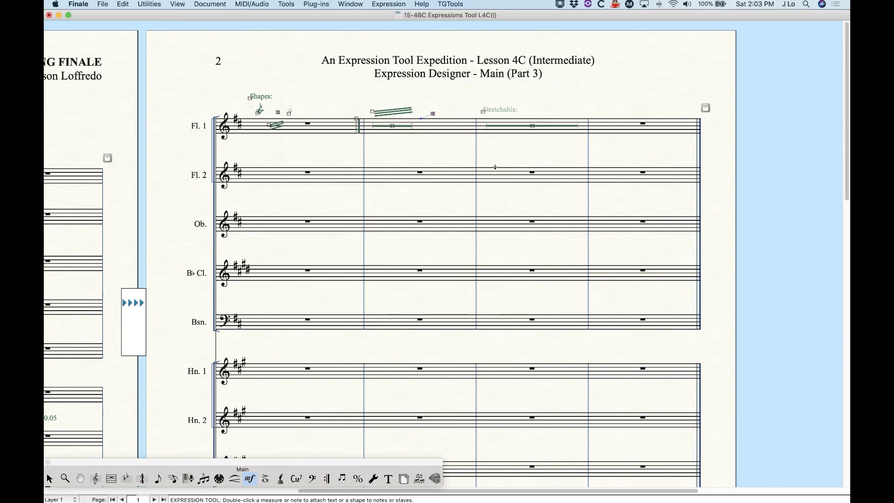
- Review the text expression examples on page 1 and return to the shape expressions on page 2
scroll(463, 194, "left", 5)
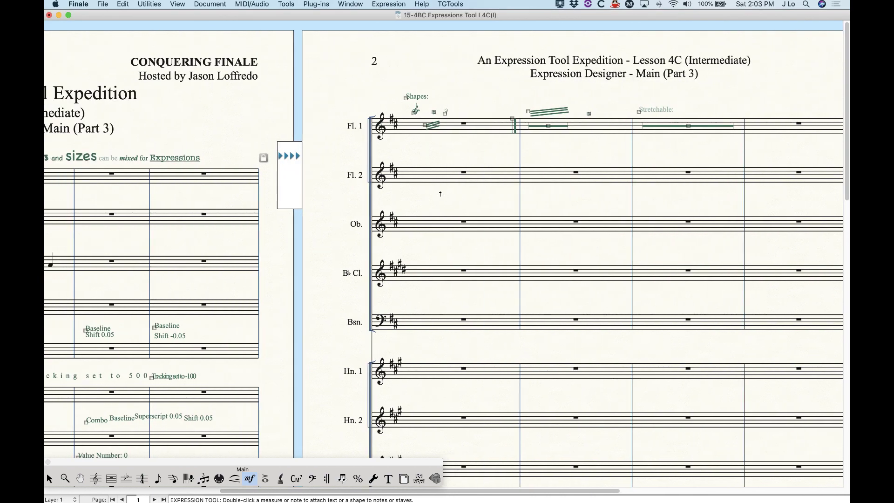
scroll(438, 193, "left", 5)
scroll(437, 192, "left", 4)
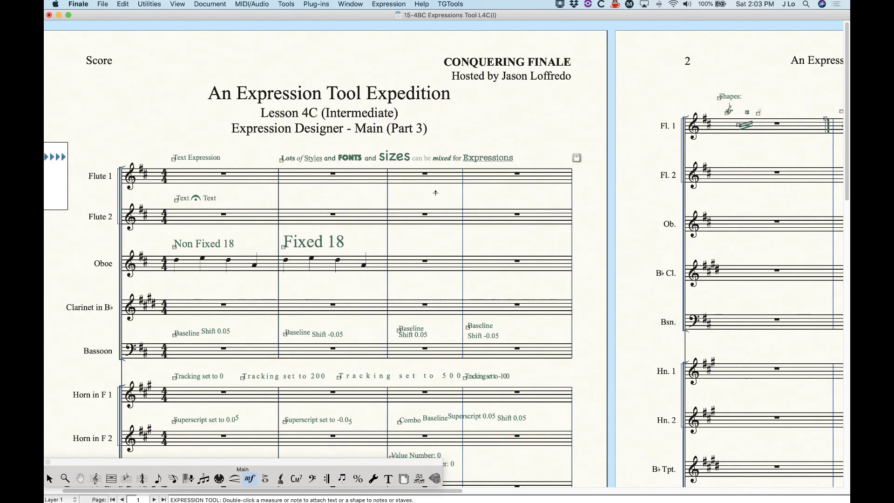
scroll(435, 192, "right", 2)
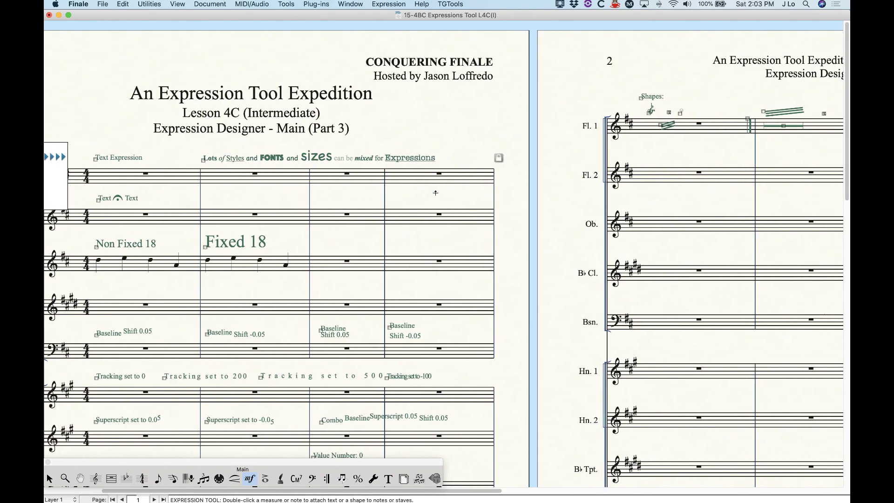
scroll(435, 193, "left", 2)
scroll(436, 193, "right", 9)
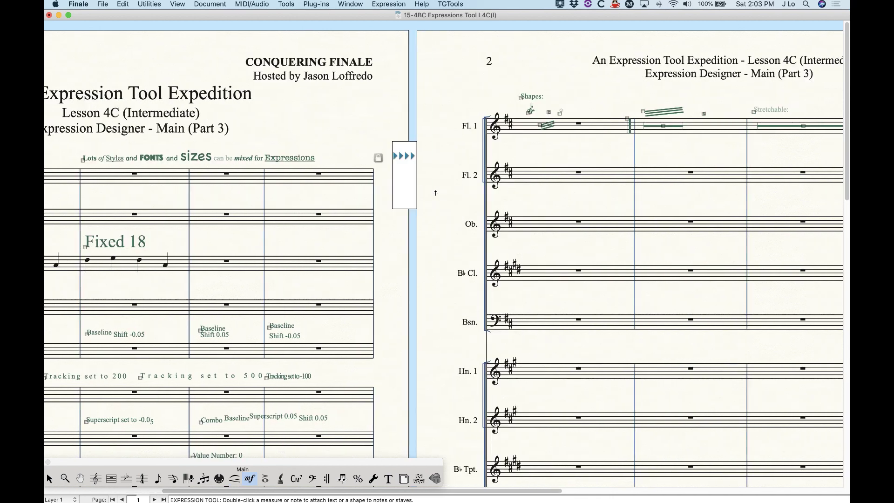
scroll(435, 192, "right", 3)
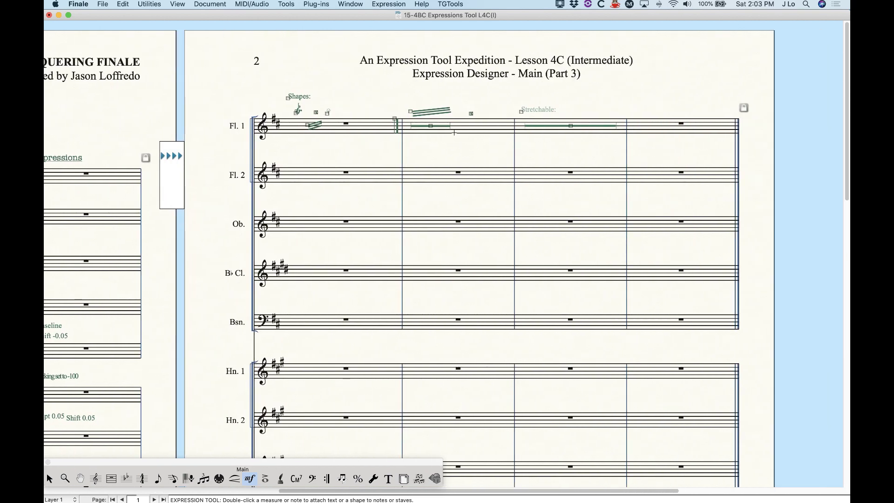
- Open the Transpose Up 1 Octave technique text definition for editing from the second Fl. 1 measure and review its Positioning and Main settings
double_click(485, 113)
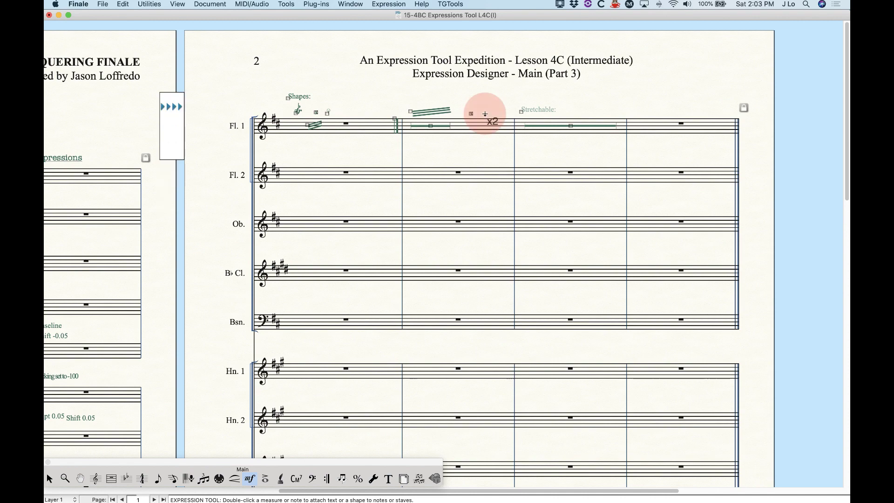
left_click(294, 323)
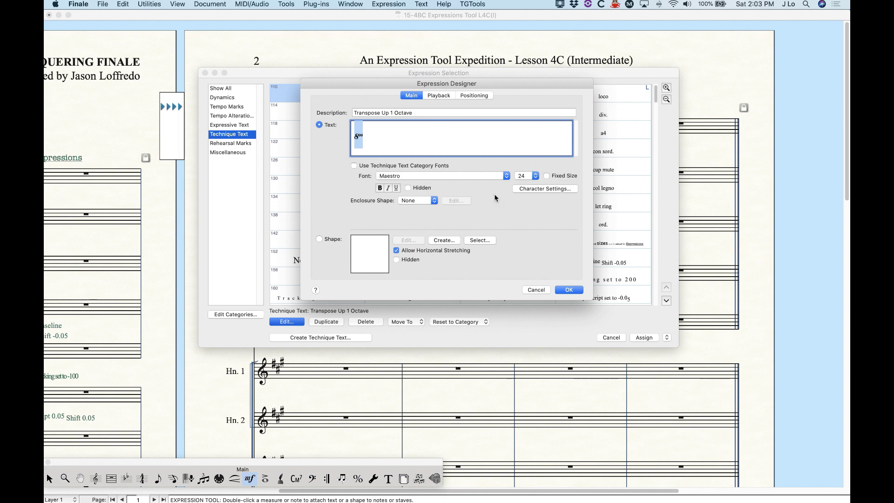
left_click(478, 95)
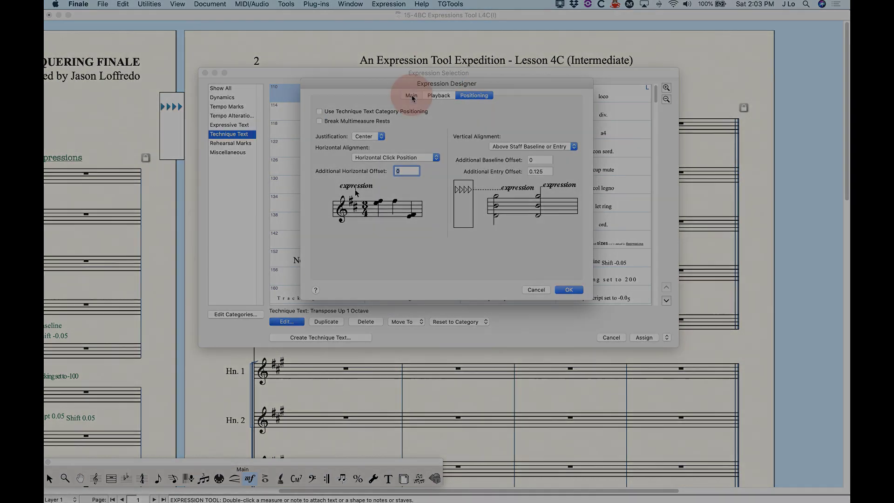
left_click(411, 96)
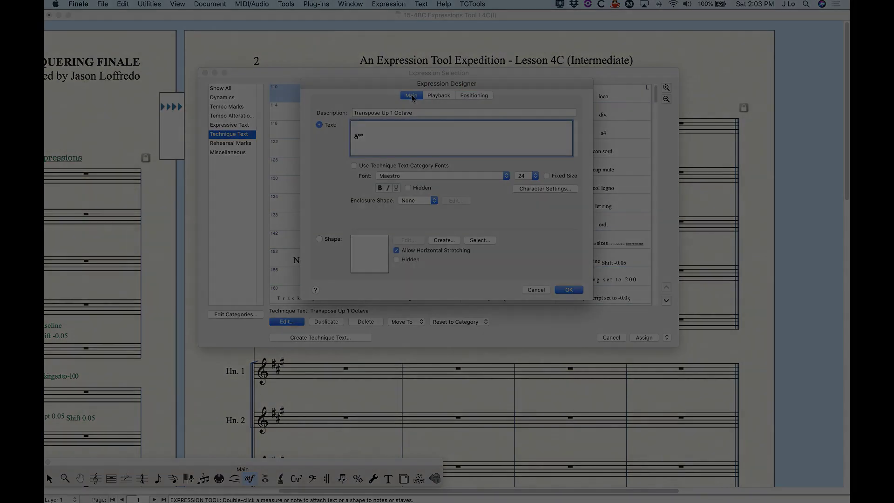